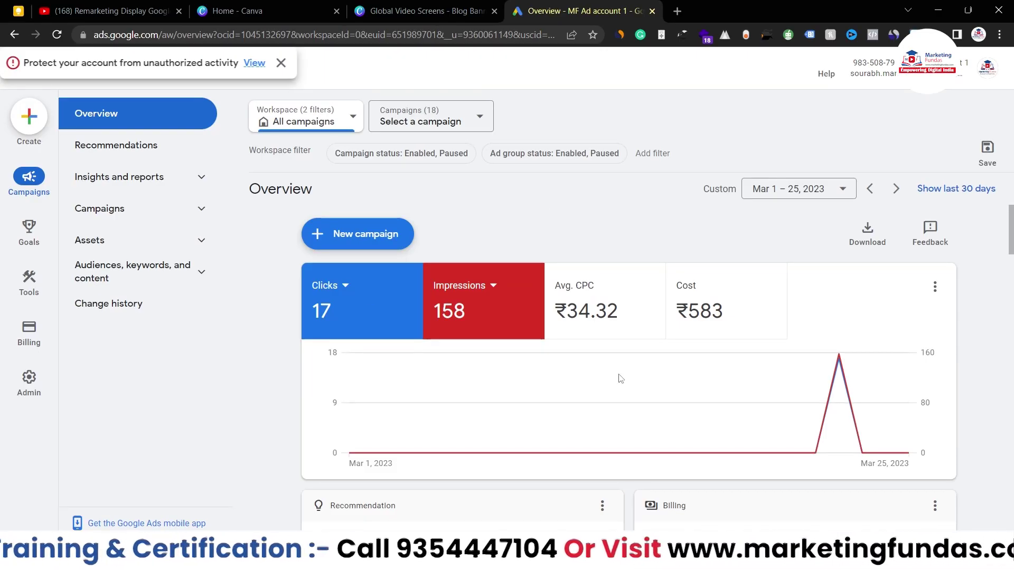
- Dismiss the account security notice and start creating a new campaign from the overview
scroll(620, 378, down, 10)
scroll(620, 378, up, 10)
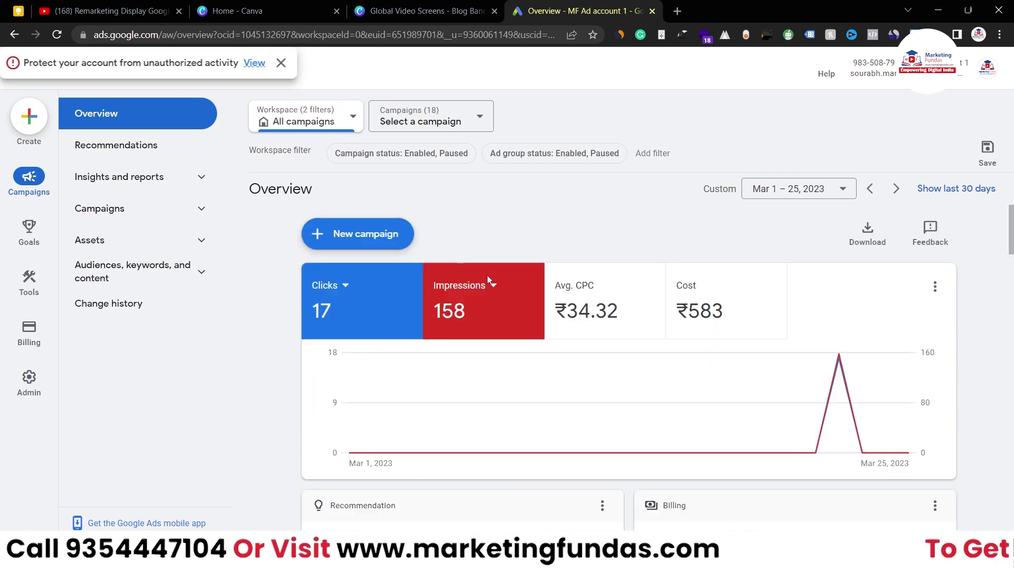
click(281, 63)
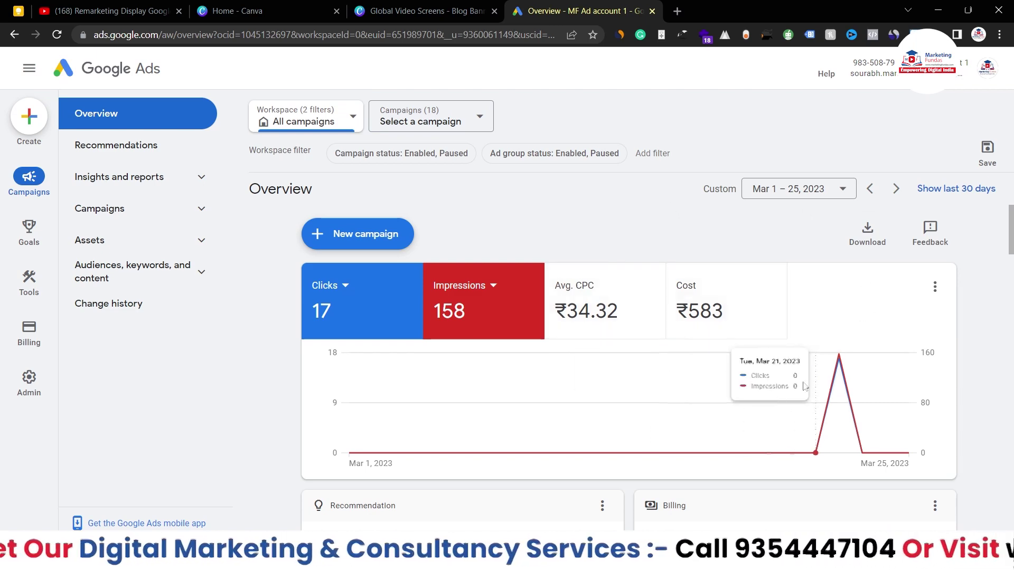
mouse_move(1012, 242)
mouse_down()
mouse_move(1012, 272)
mouse_move(1012, 226)
mouse_up()
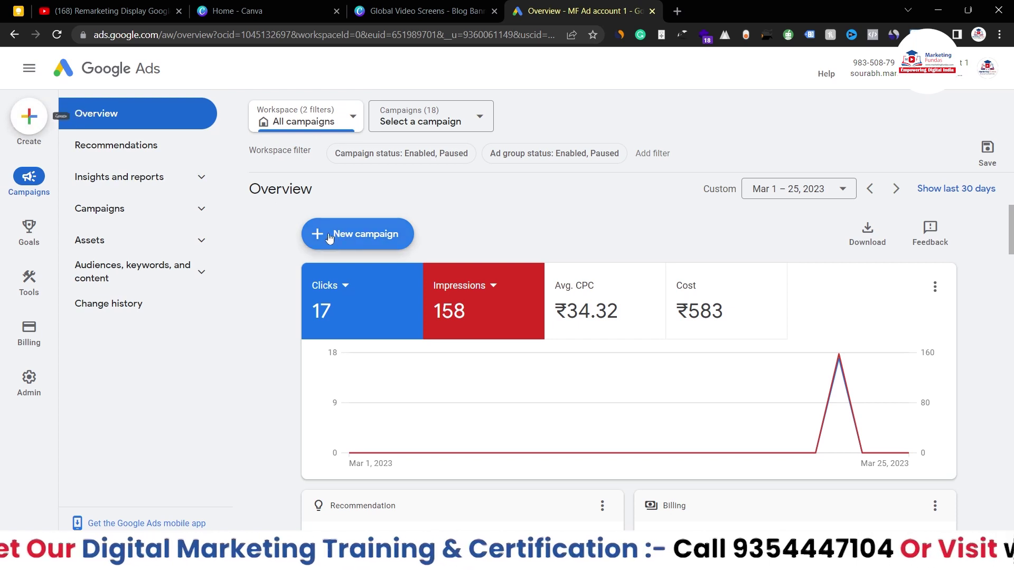
click(353, 235)
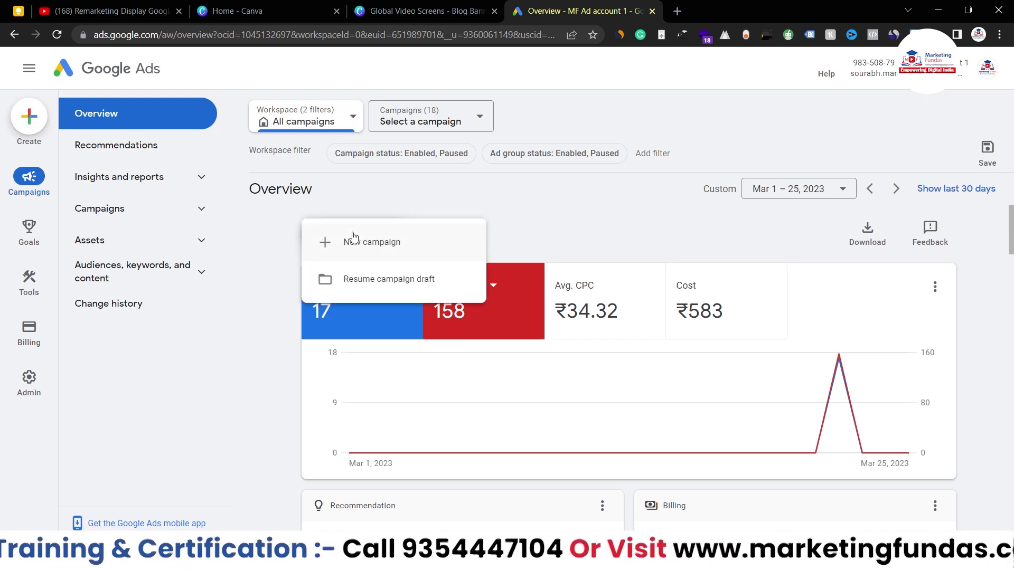
click(328, 246)
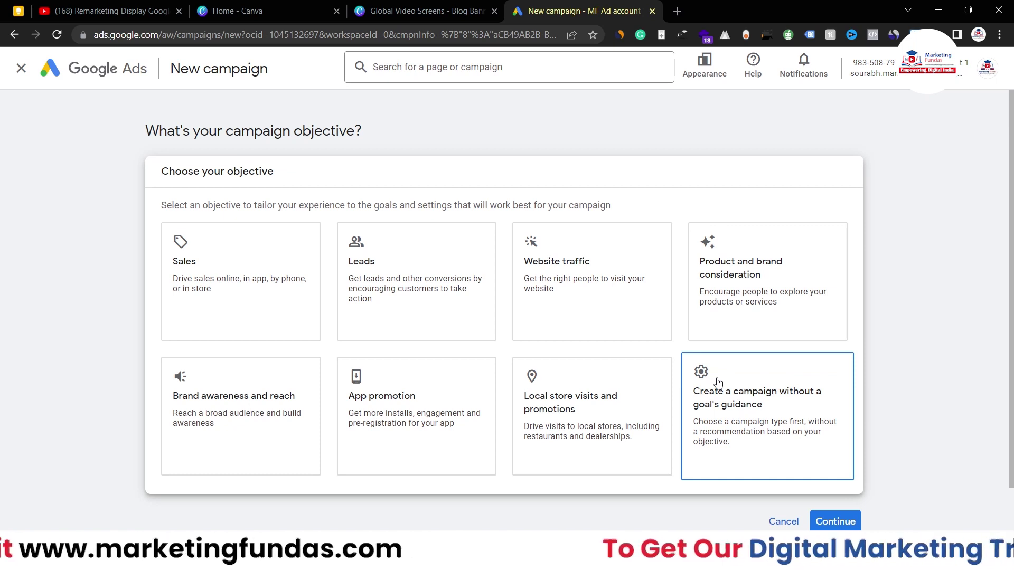
- Choose a campaign without a goal's guidance, select the Display campaign type and accept the default conversion goals
click(749, 387)
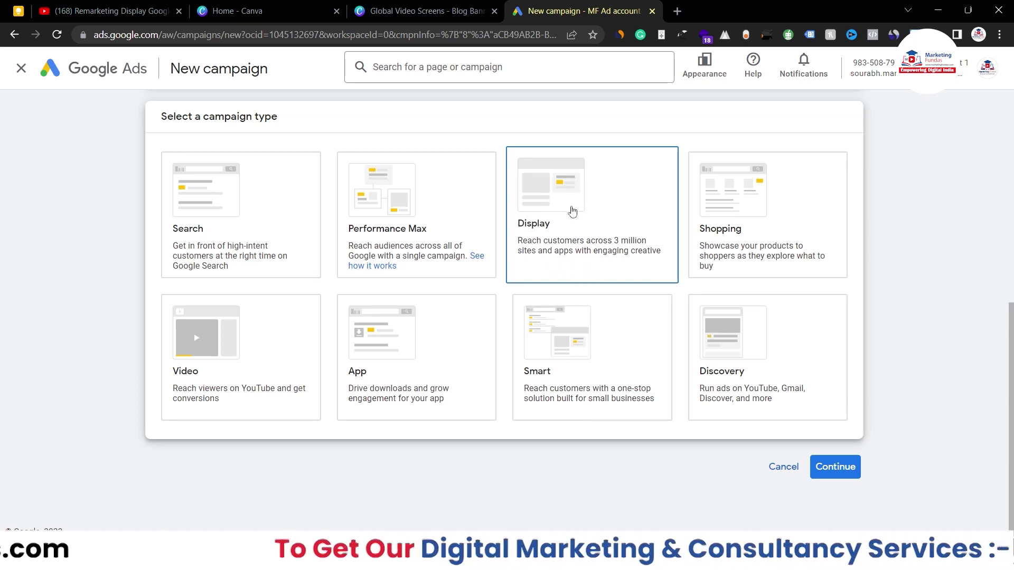
click(572, 211)
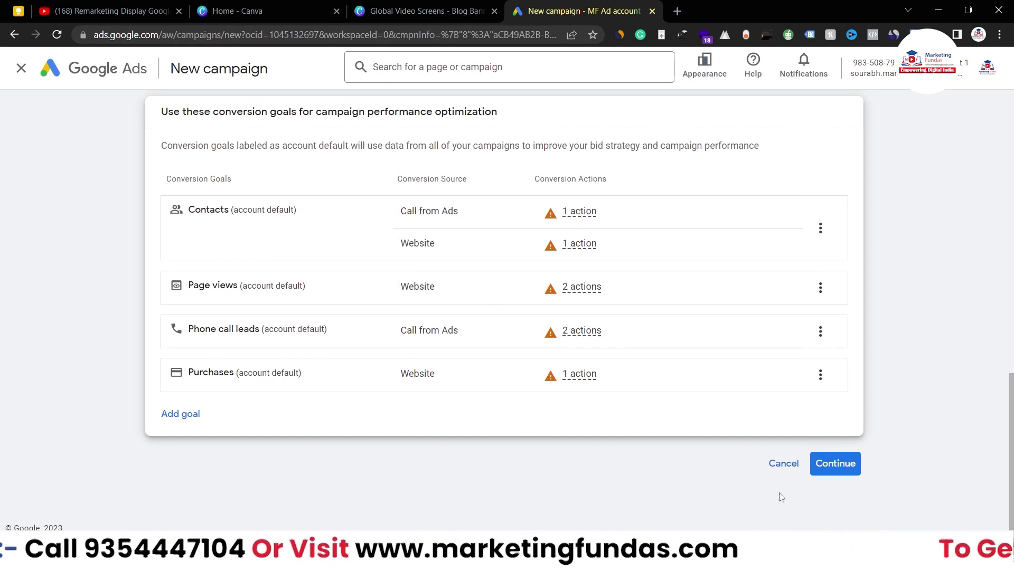
click(835, 464)
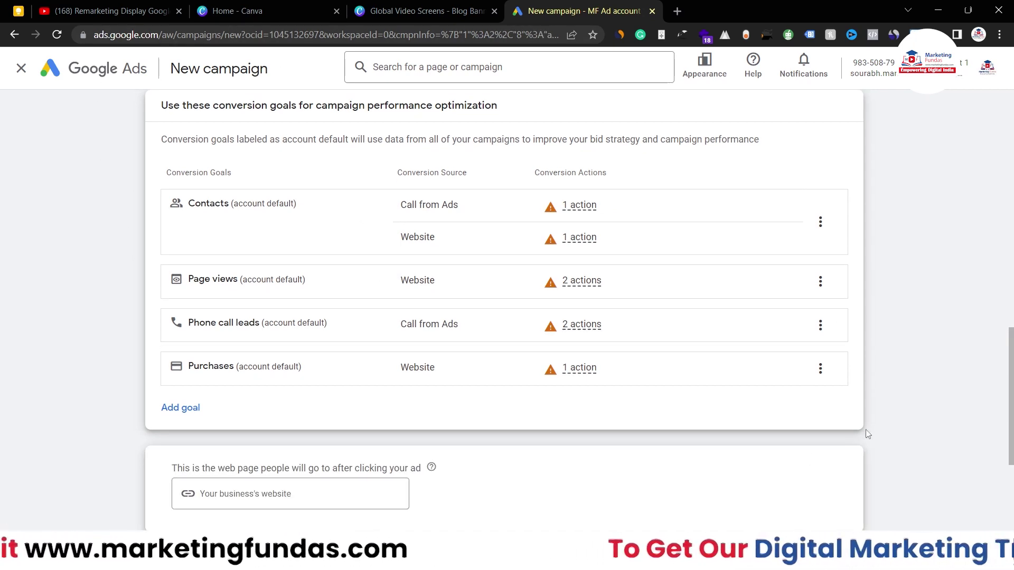
click(297, 254)
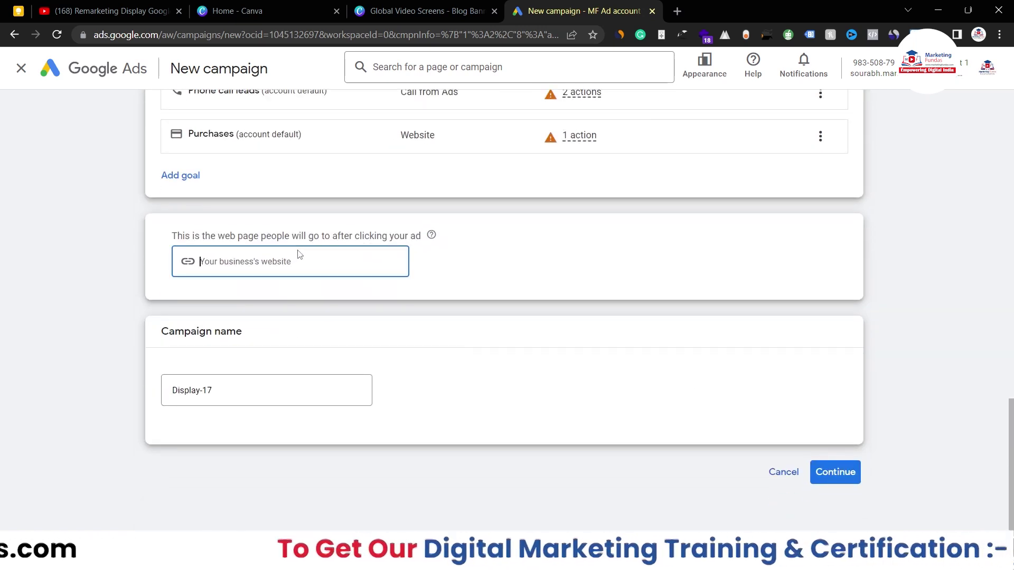
click(679, 7)
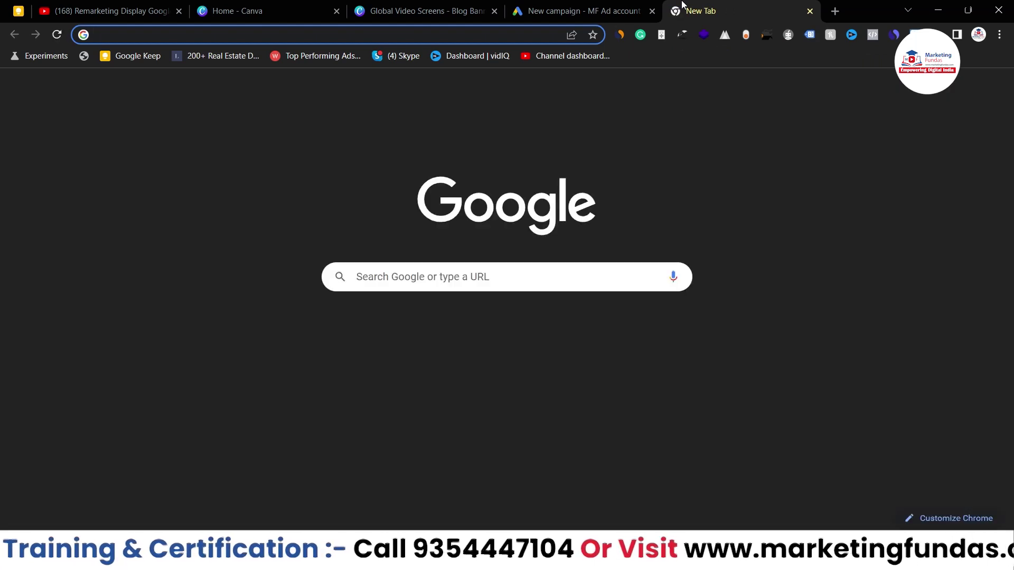
text(marketi)
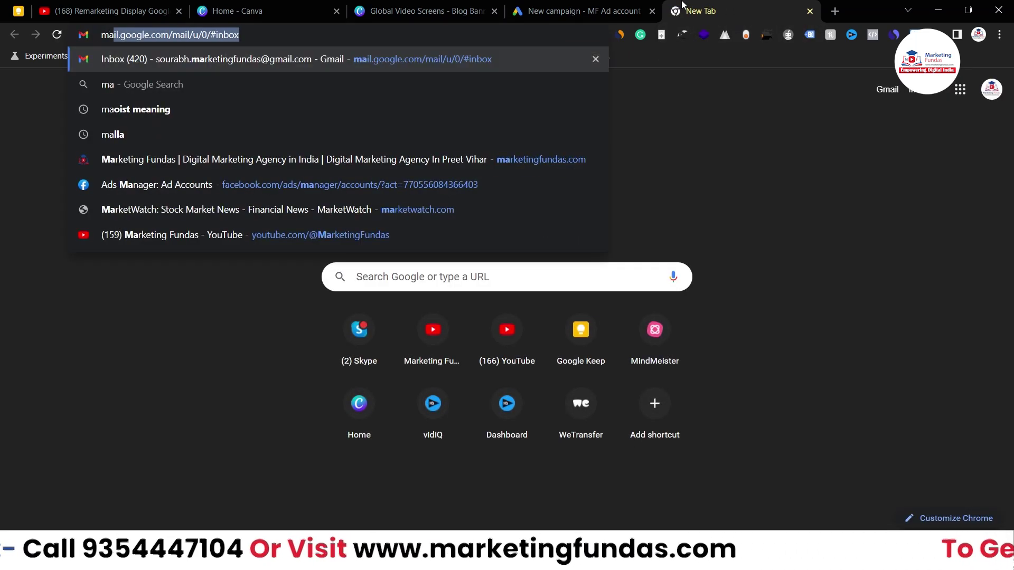
text(ng f)
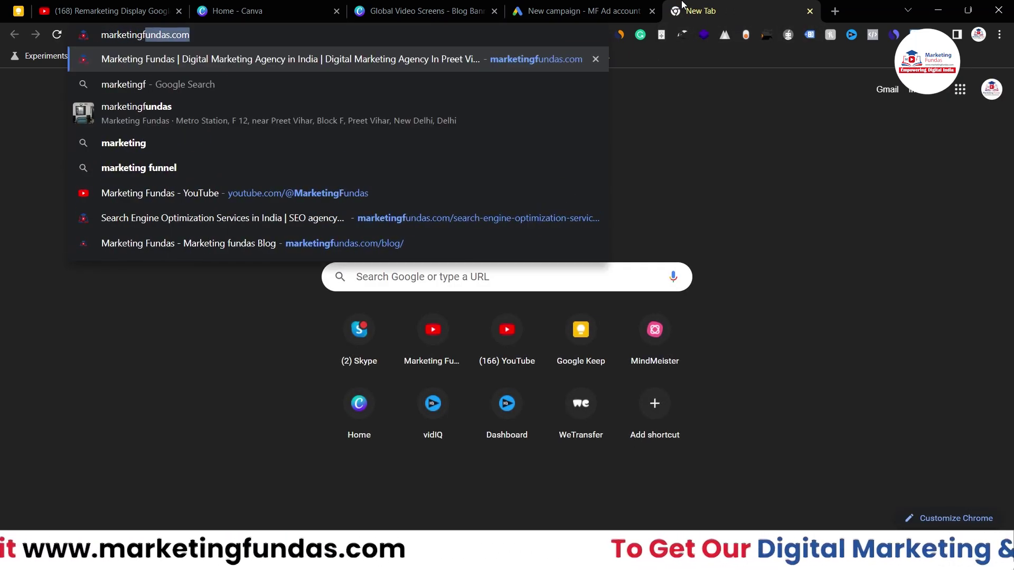
key(Right)
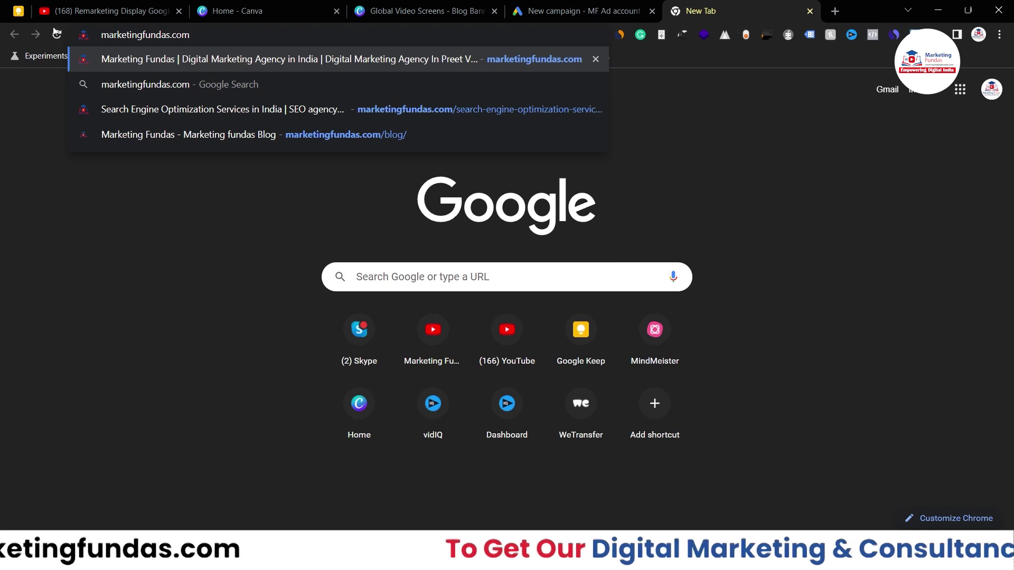
triple_click(113, 34)
right_click(114, 36)
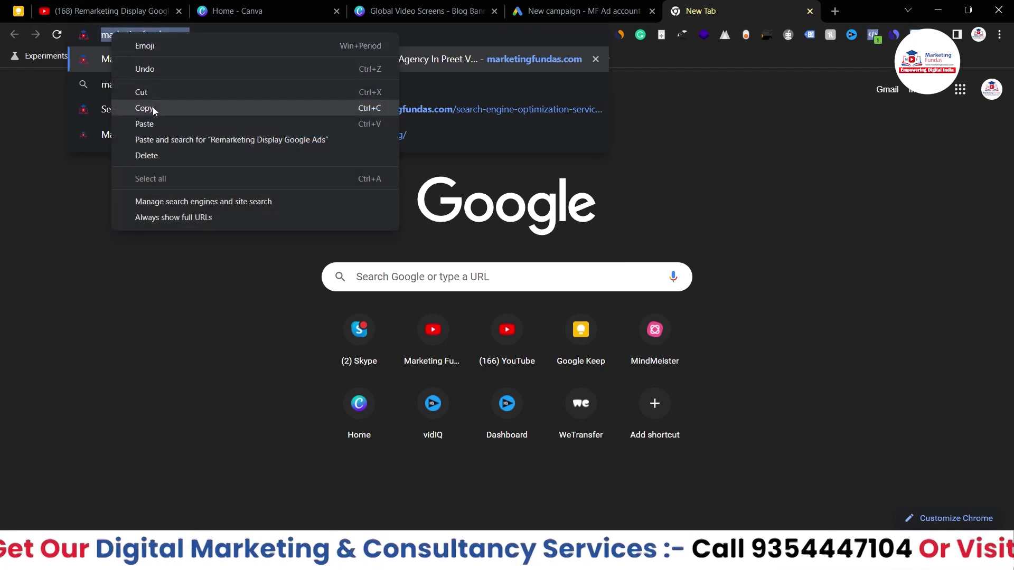
click(153, 107)
click(501, 6)
click(531, 10)
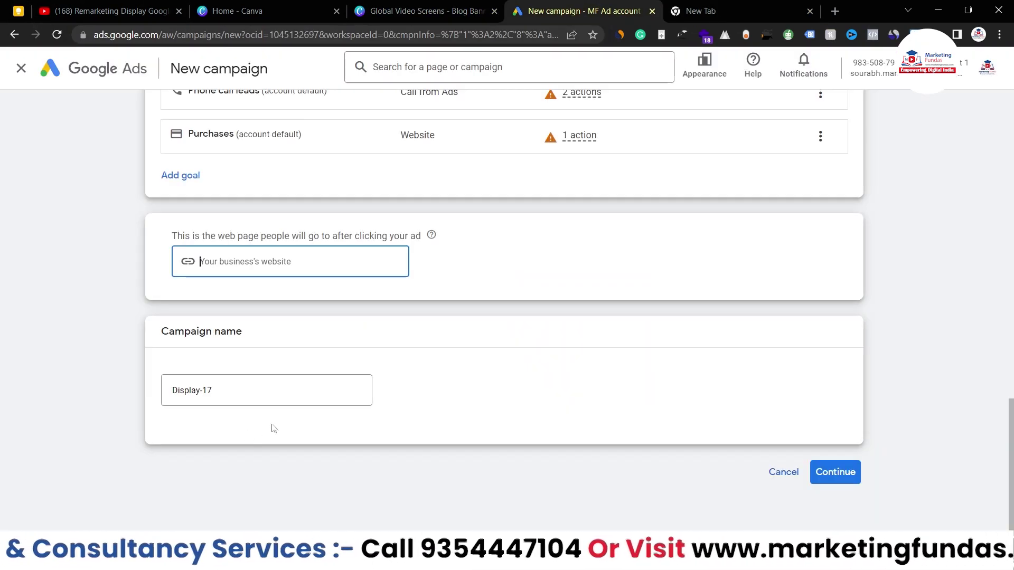
key(ctrl+v)
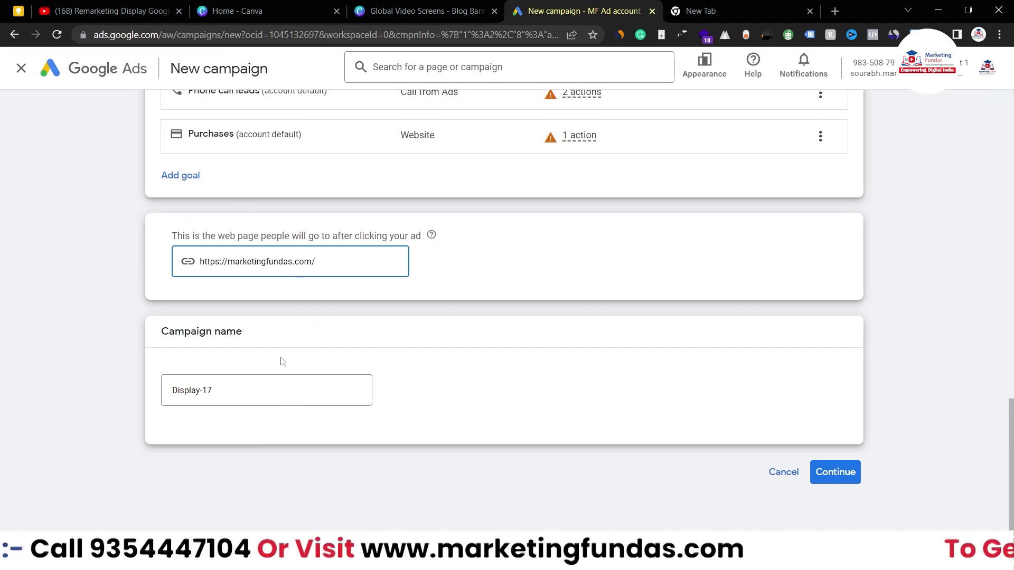
- Name the campaign "Display-17 (MF Course Remarketing)" and continue by starting new instead of resuming a saved draft
click(275, 388)
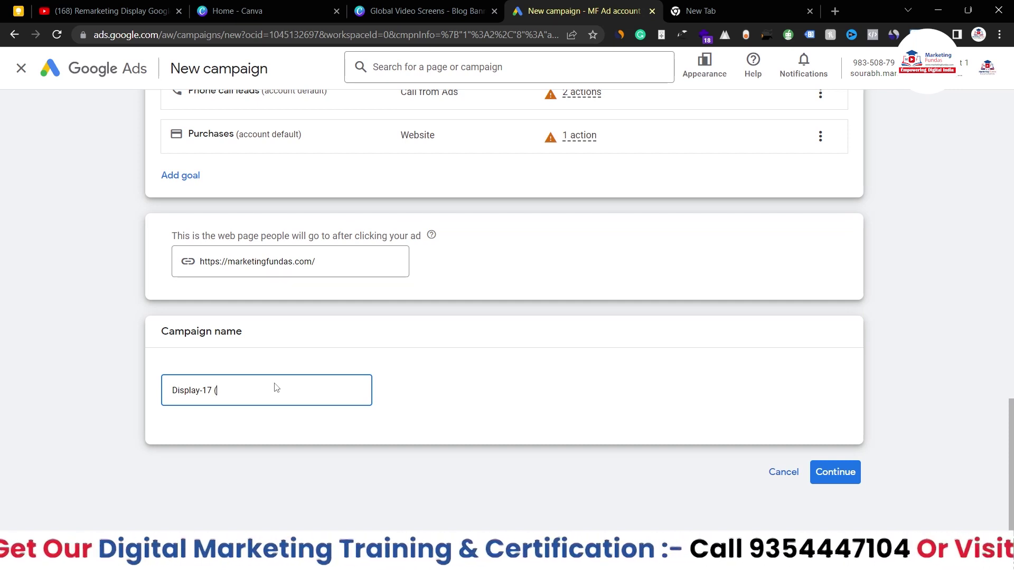
text((Mf)
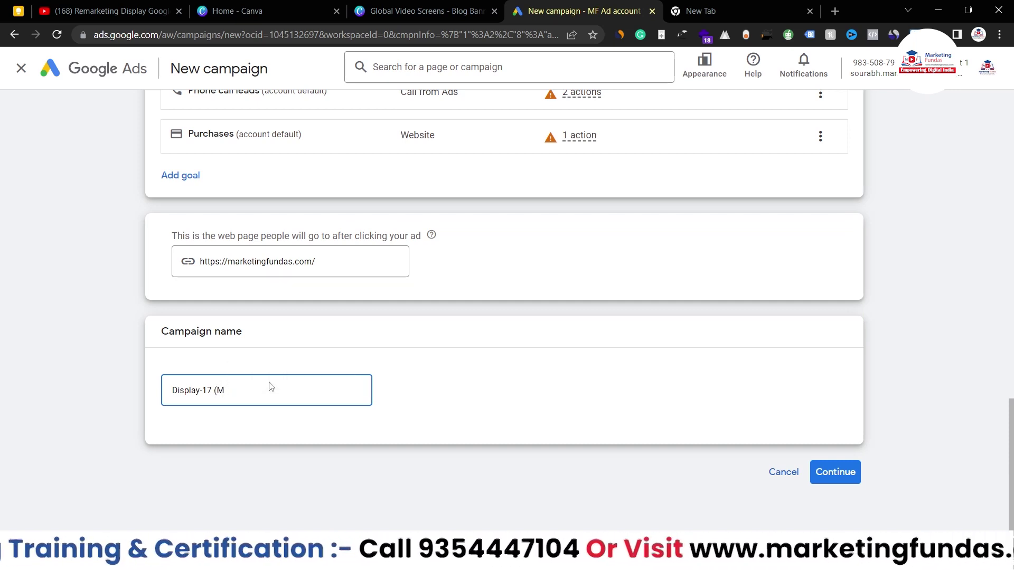
text(F Course Remarketing)
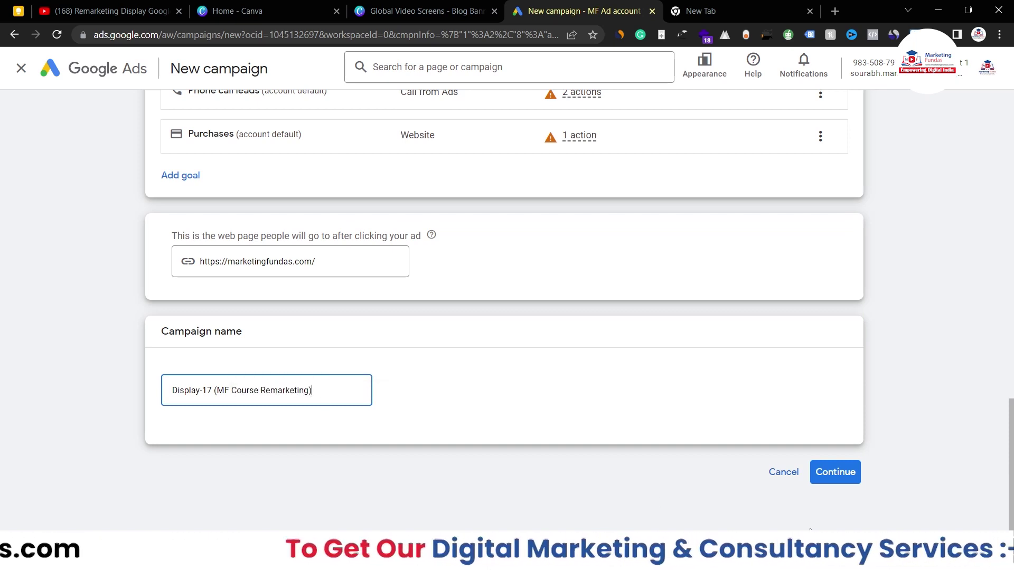
click(840, 481)
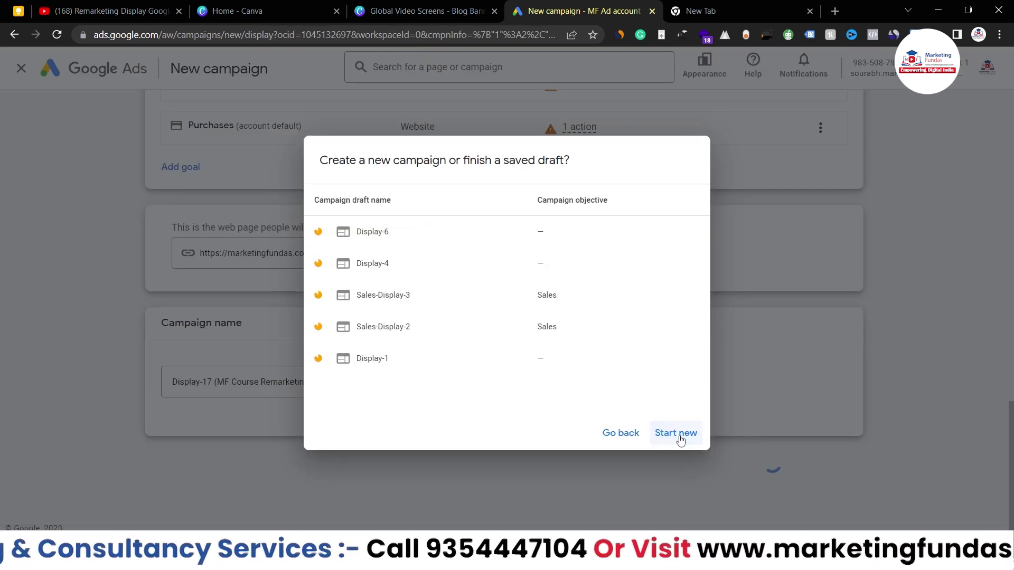
click(680, 439)
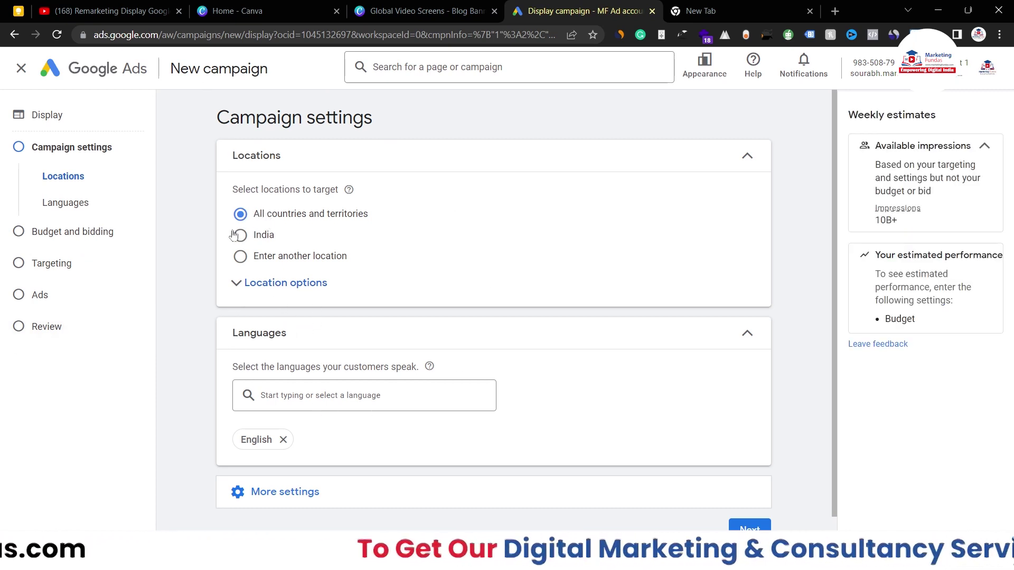
- Target the union territory of Delhi, India as another location through the advanced location search and save it
click(246, 260)
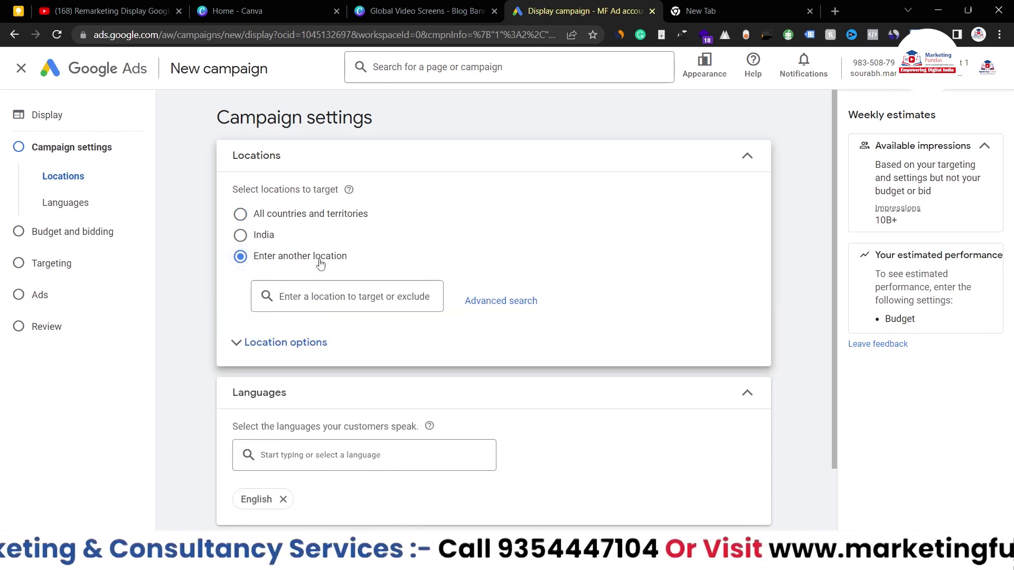
click(343, 297)
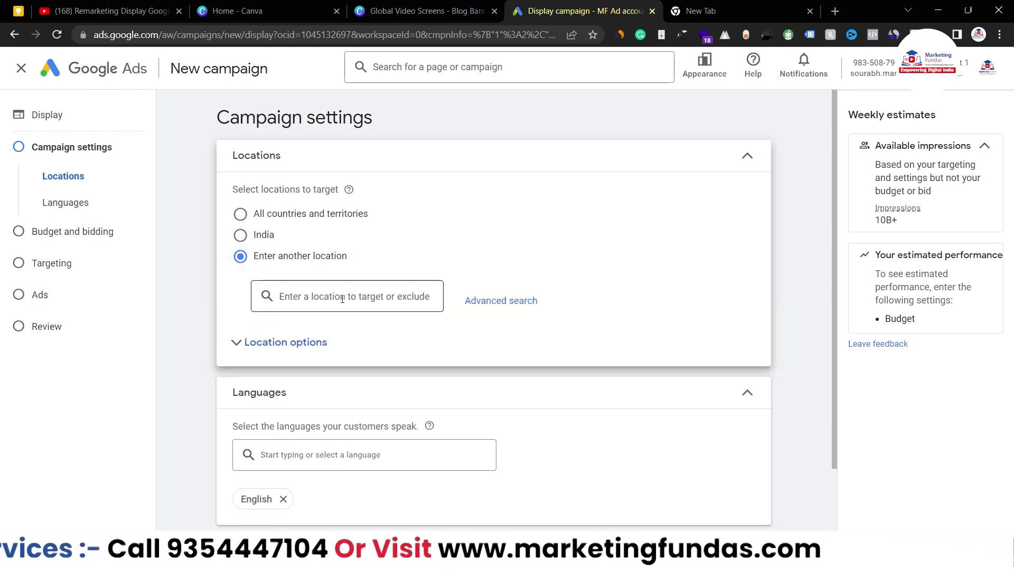
click(512, 301)
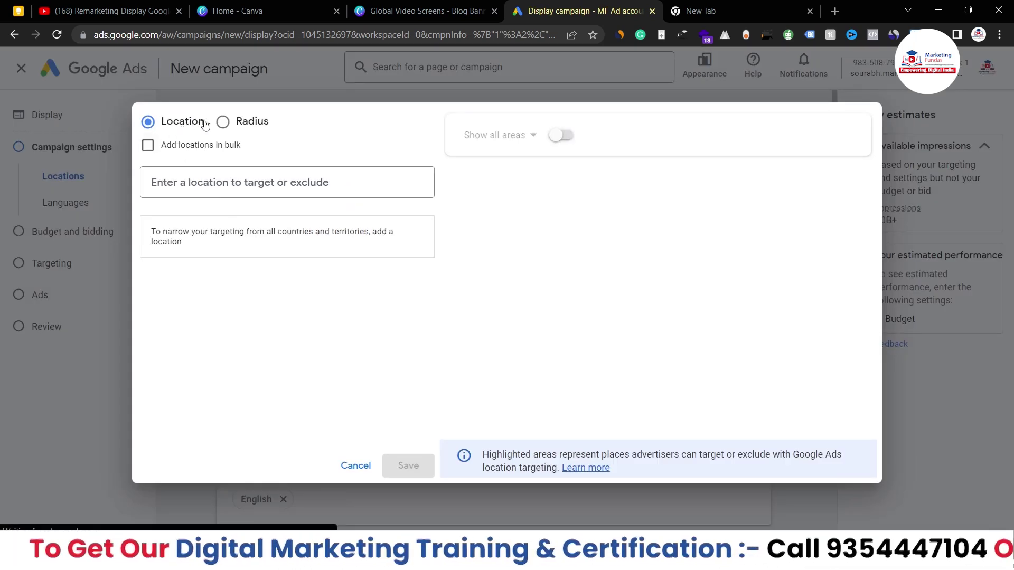
click(256, 181)
text(Delhi)
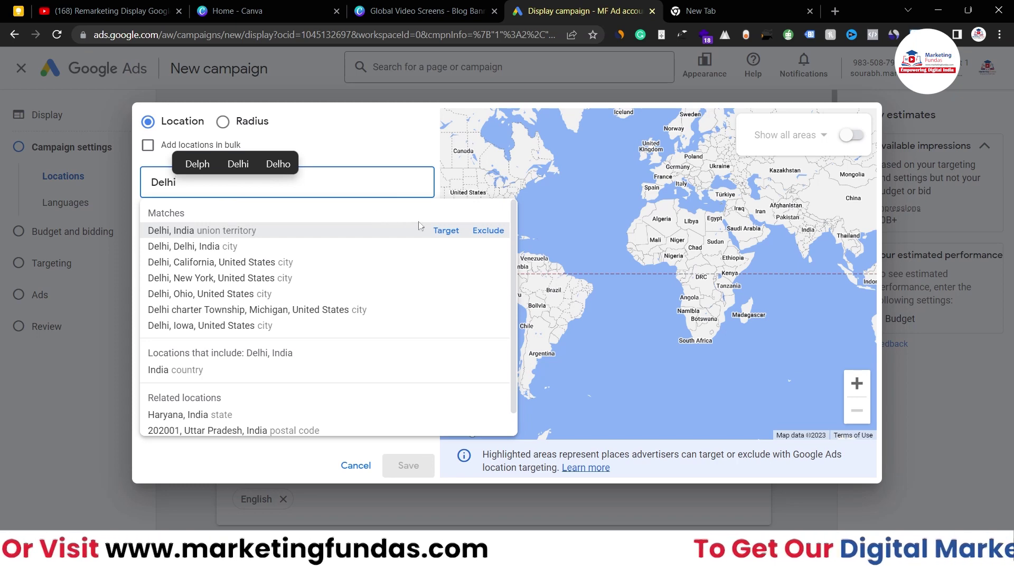
click(439, 232)
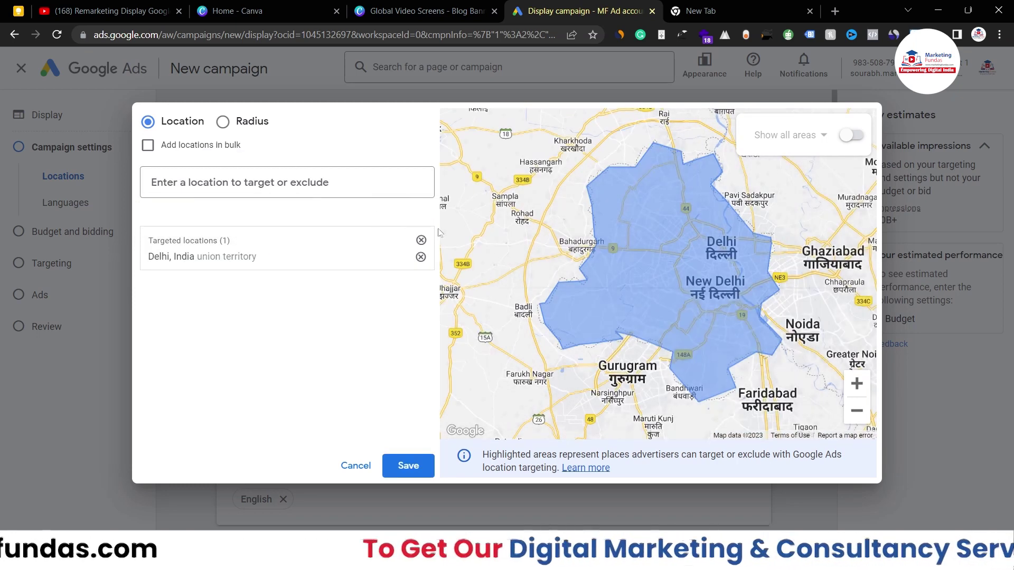
click(407, 465)
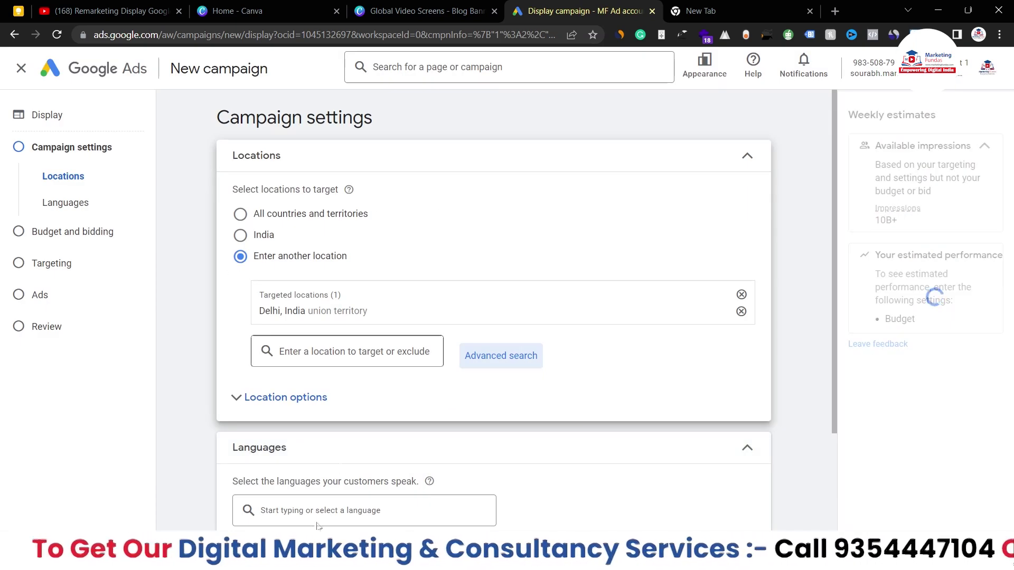
- Set the target location option to "Presence: People in or regularly in your targeted locations" and collapse the location options
click(270, 404)
scroll(264, 344, down, 3)
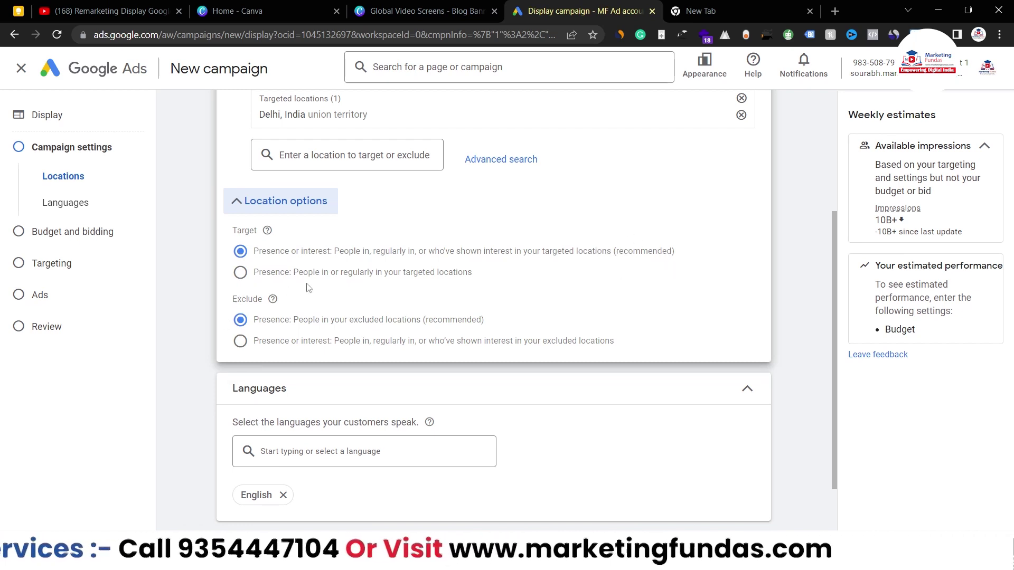
click(240, 277)
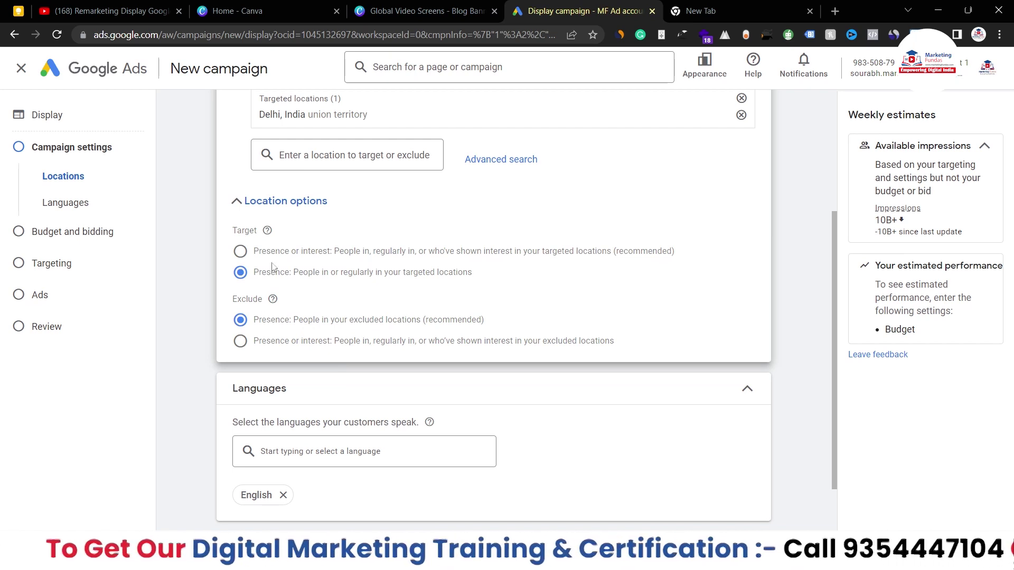
click(264, 202)
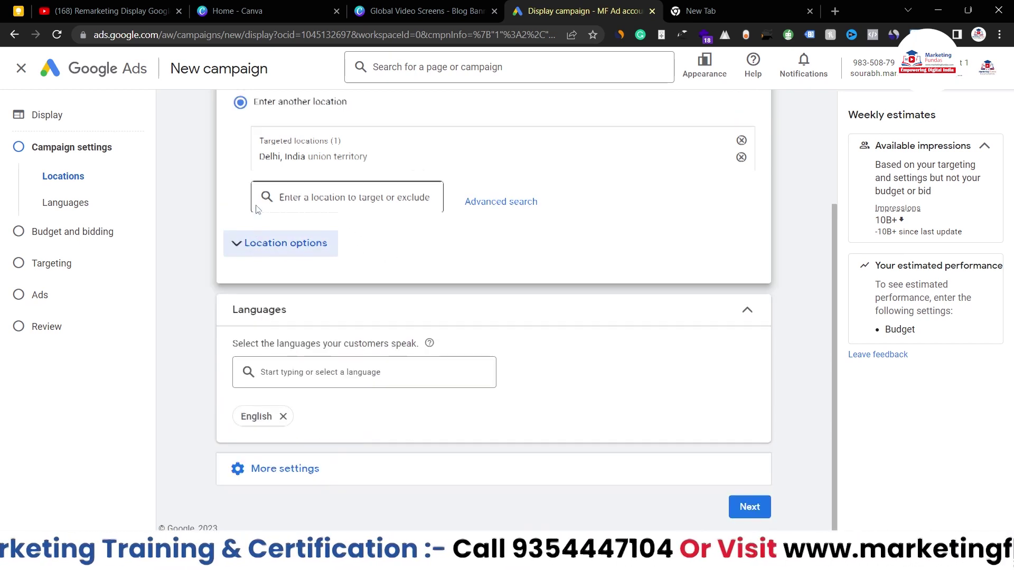
- Add Hindi to the languages the campaign's customers speak
click(292, 374)
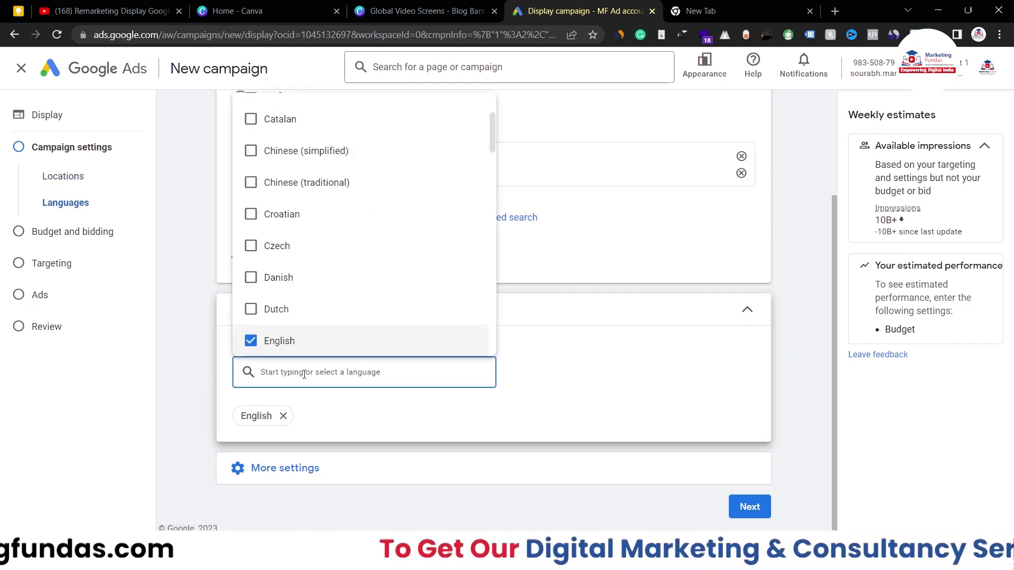
text(Hindi)
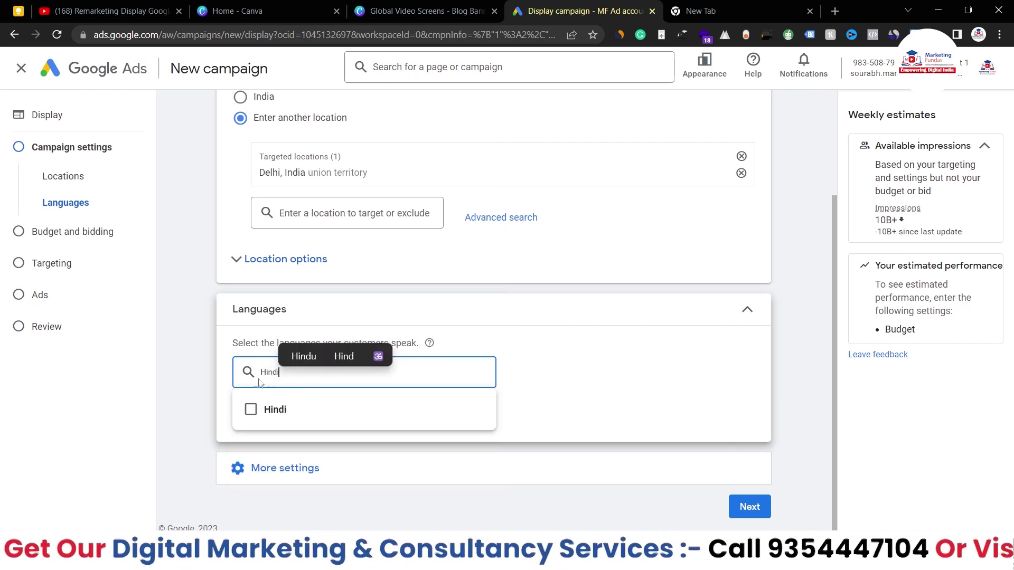
click(250, 411)
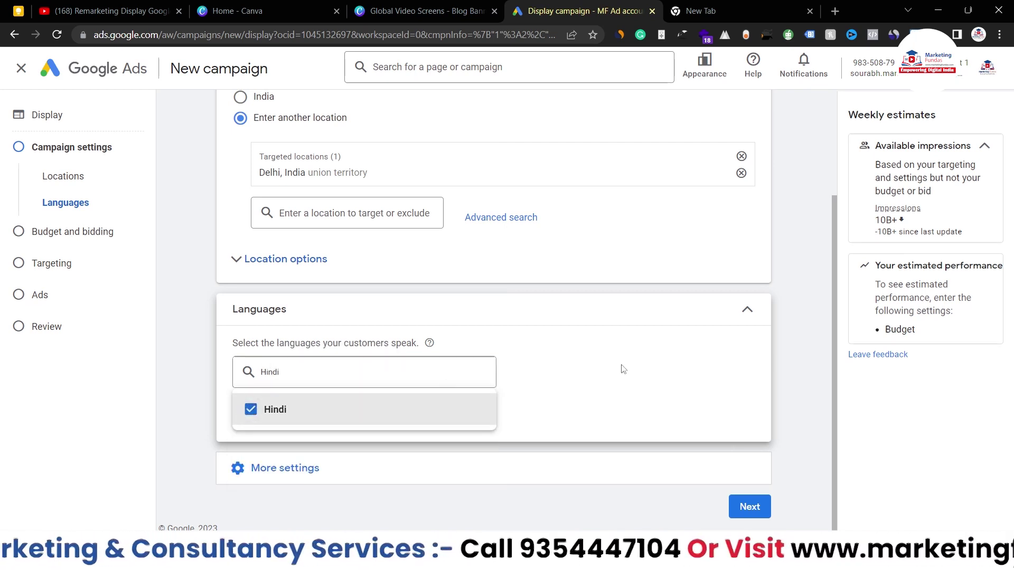
click(623, 369)
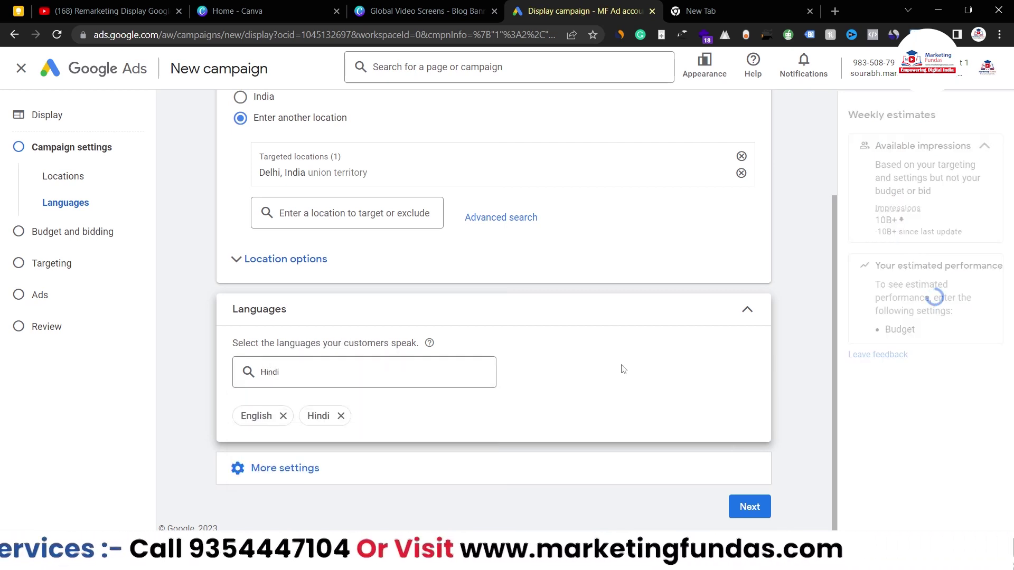
- Review the campaign's ad rotation options, leaving "Optimize: Prefer best performing ads" selected, and collapse the section
click(267, 467)
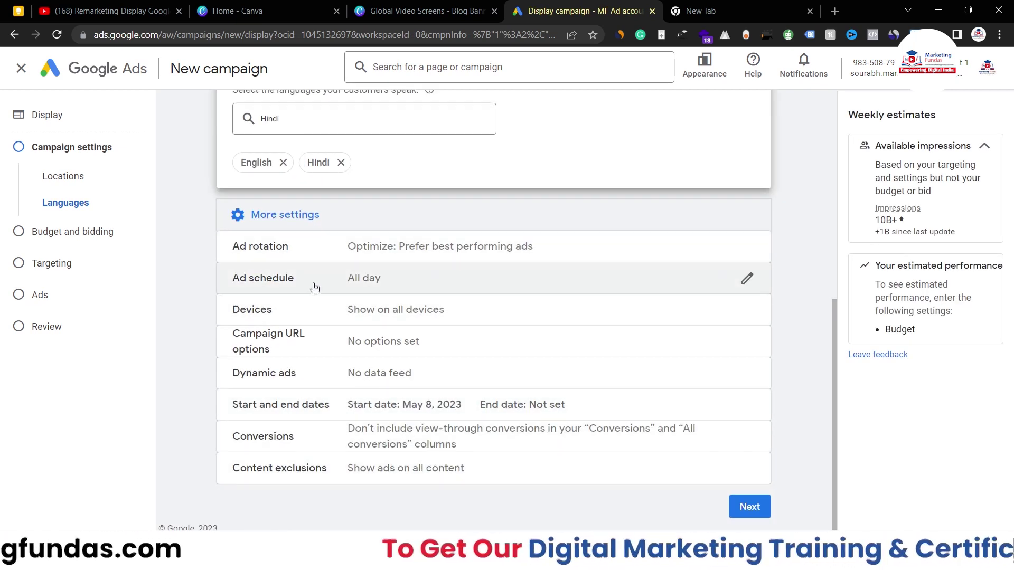
click(626, 248)
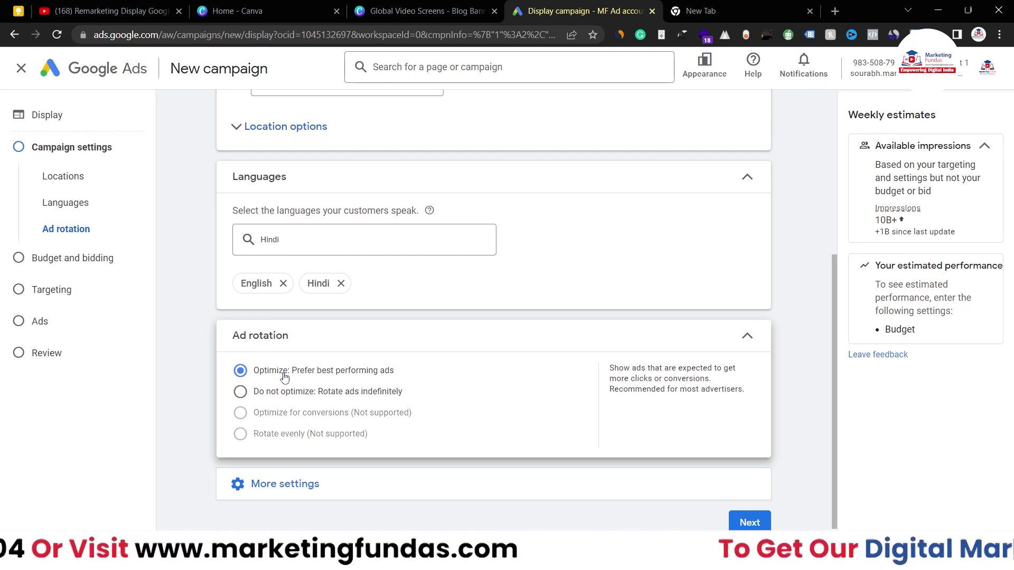
key(Tab)
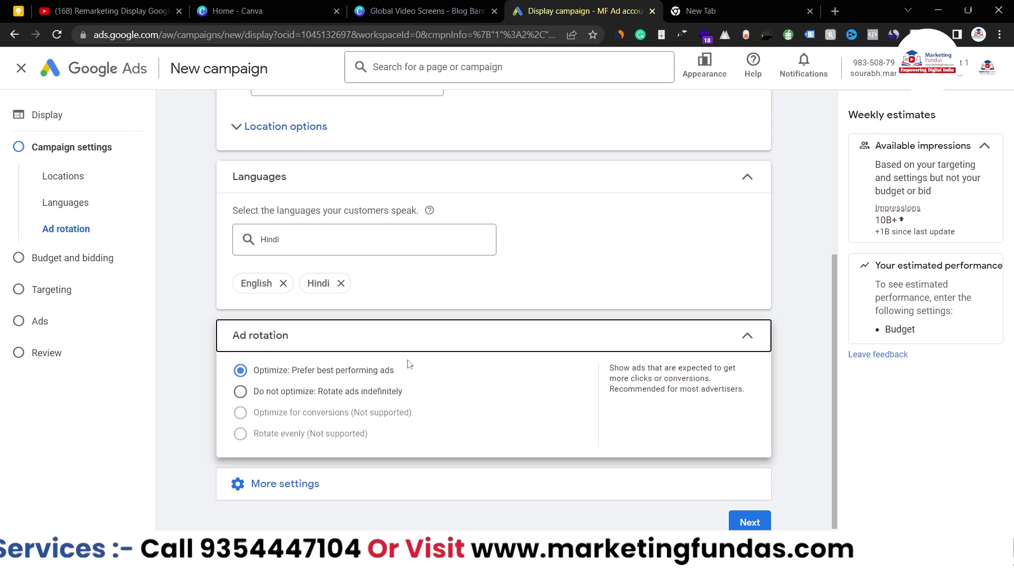
click(442, 333)
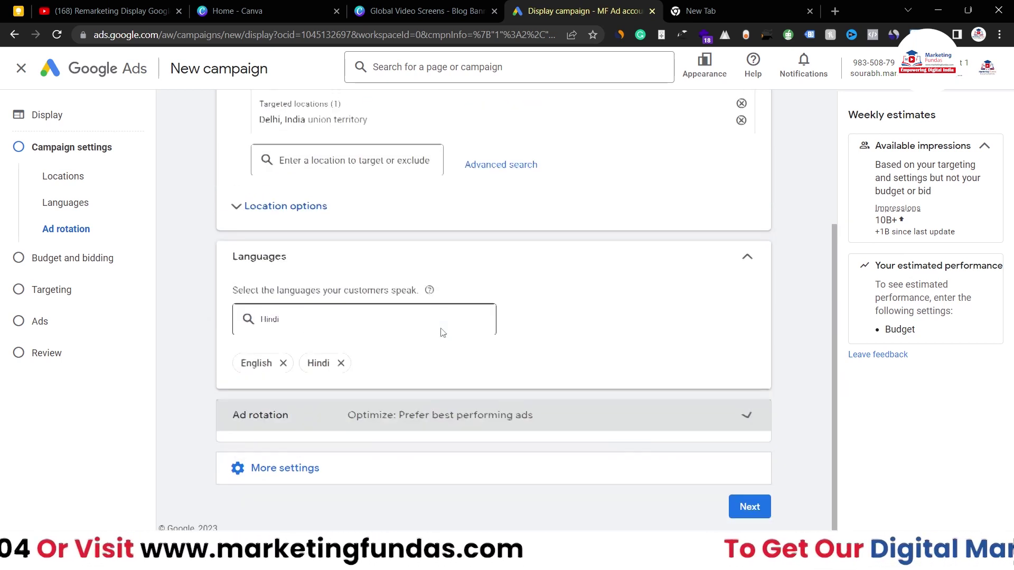
- Look through the specific targeting options for devices, return the campaign to "Show on all devices" and collapse the section
click(434, 461)
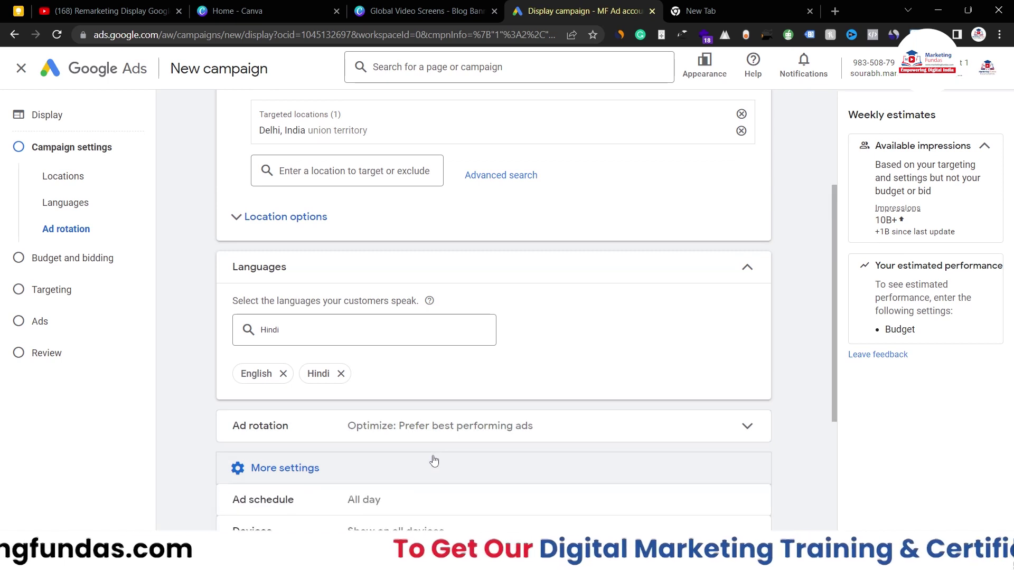
scroll(432, 462, down, 4)
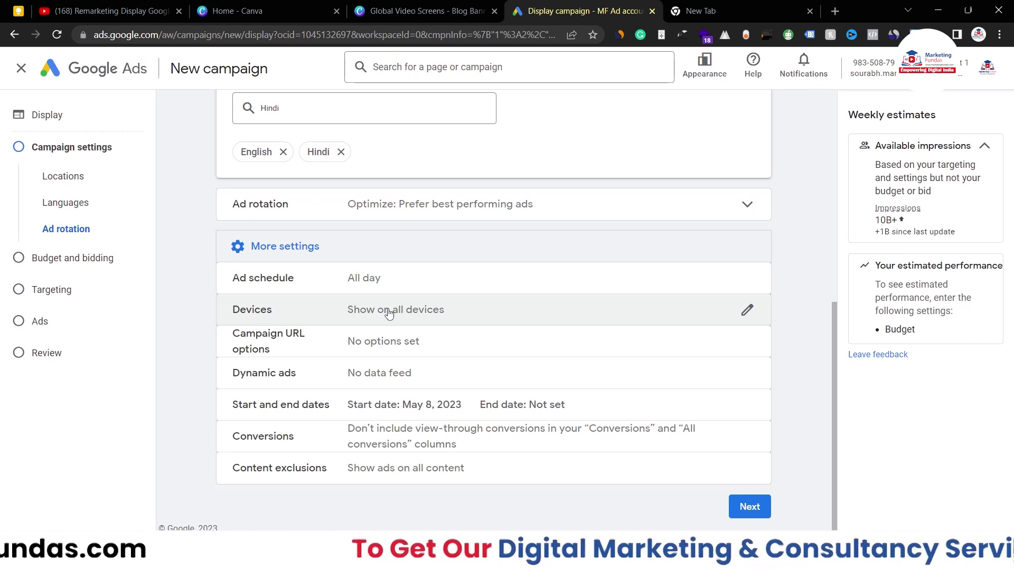
click(748, 311)
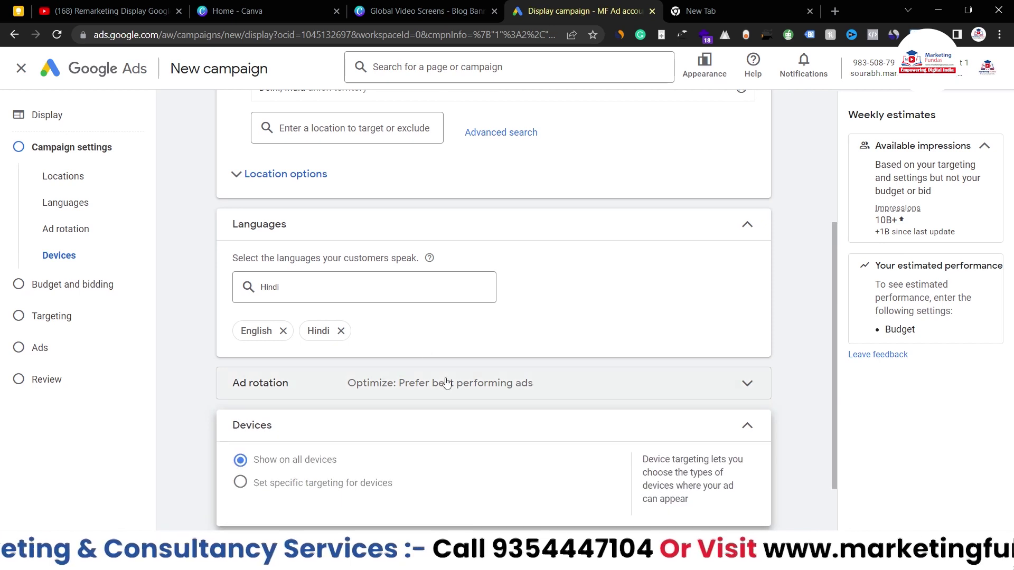
scroll(446, 382, down, 2)
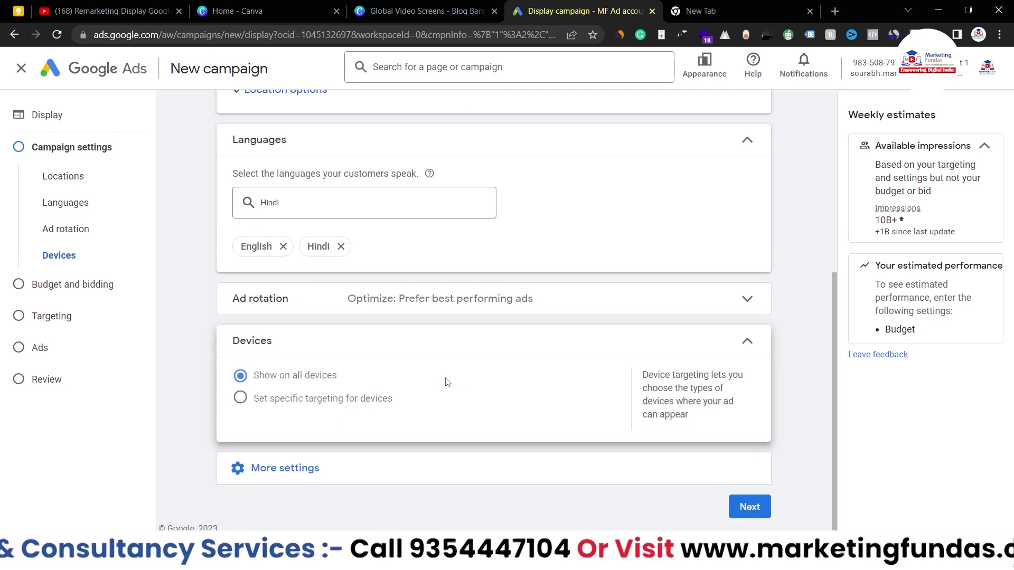
click(257, 400)
scroll(310, 279, down, 4)
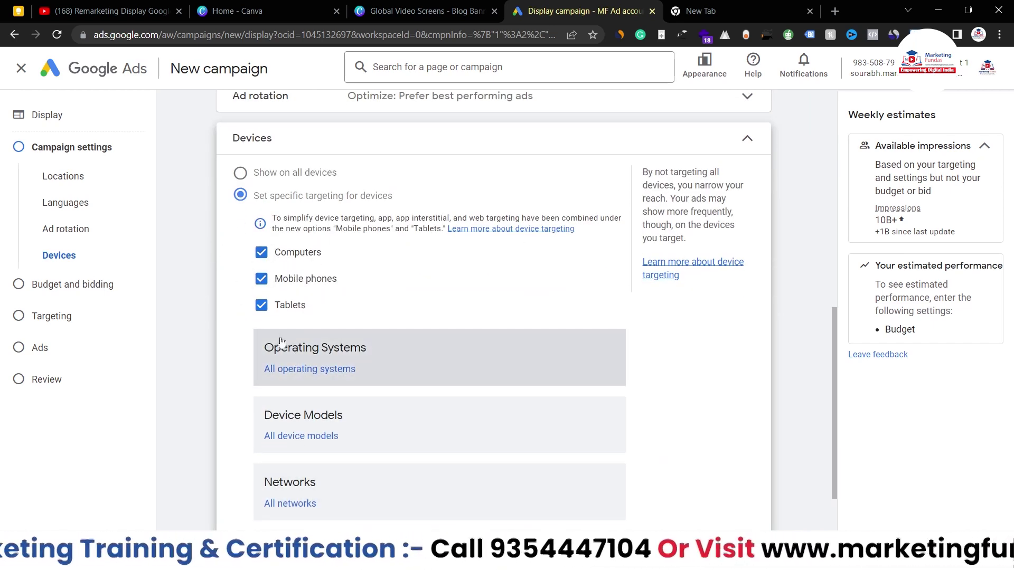
scroll(305, 416, down, 1)
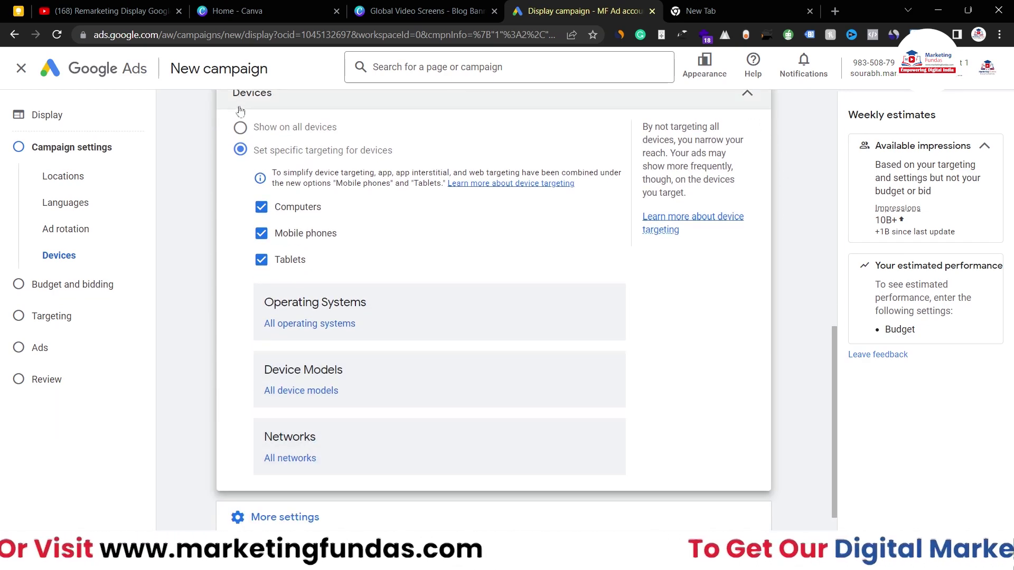
click(240, 127)
click(755, 339)
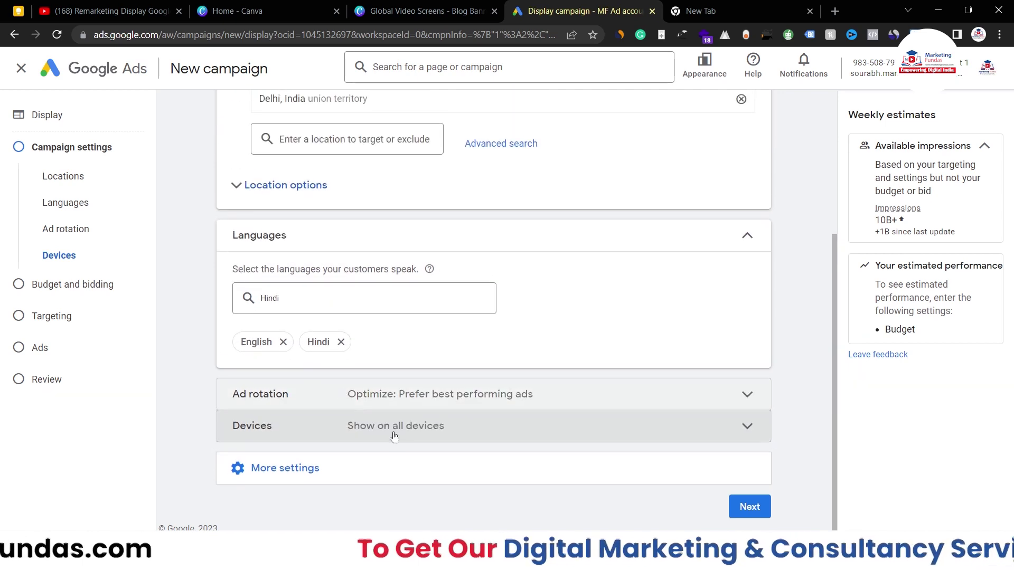
- Exclude DL-MA: Mature audiences, Profanity and rough language, Sexually suggestive, Embedded YouTube videos and Live streaming YouTube video from the campaign's content
click(457, 469)
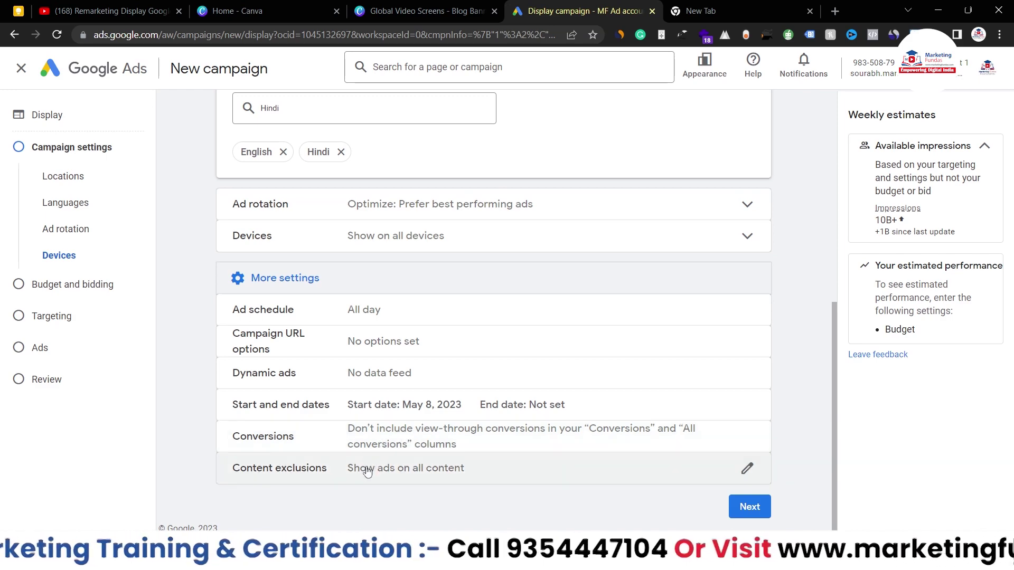
click(399, 478)
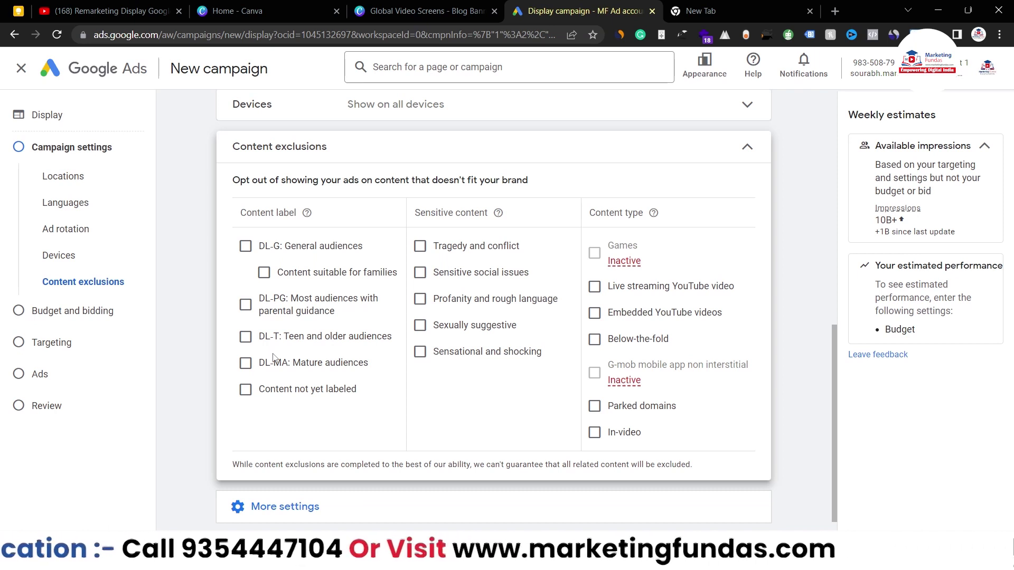
key(Tab)
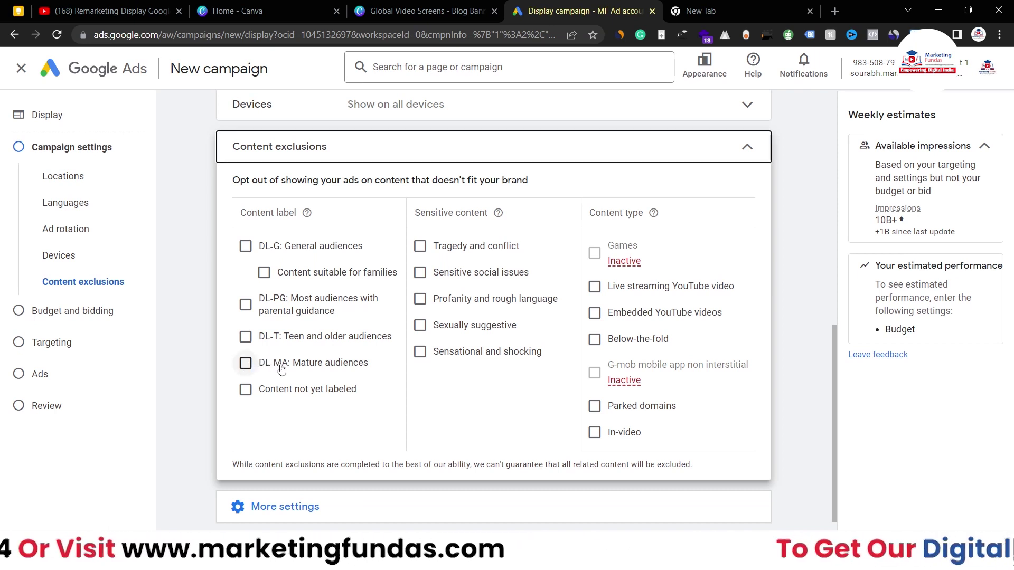
click(242, 370)
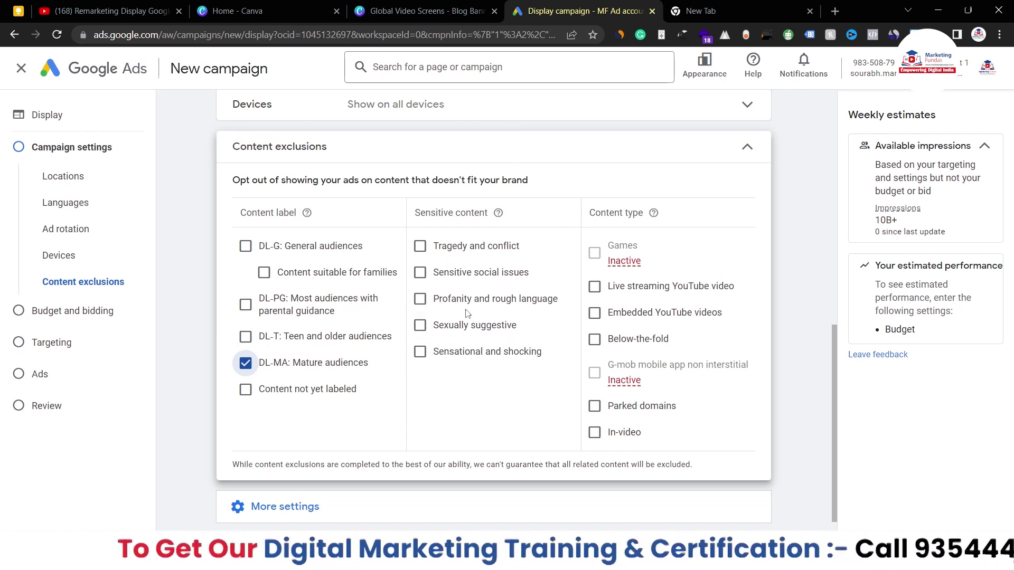
click(420, 299)
click(422, 327)
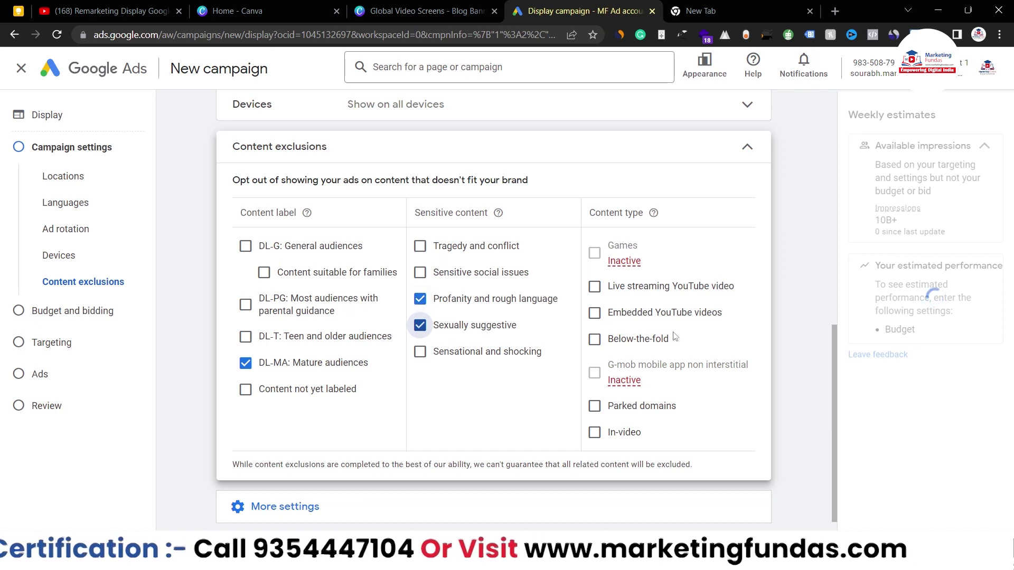
click(595, 313)
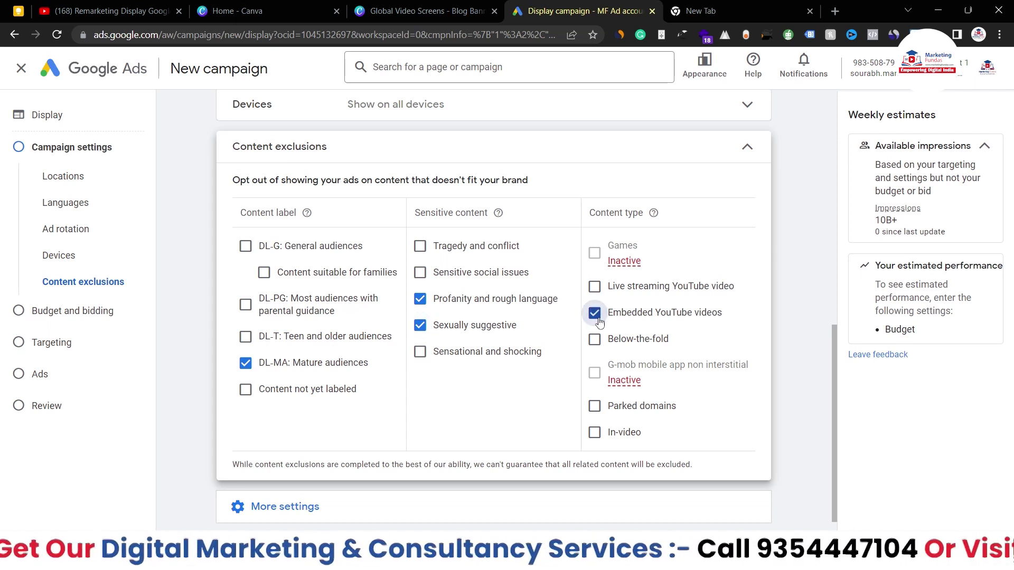
click(595, 287)
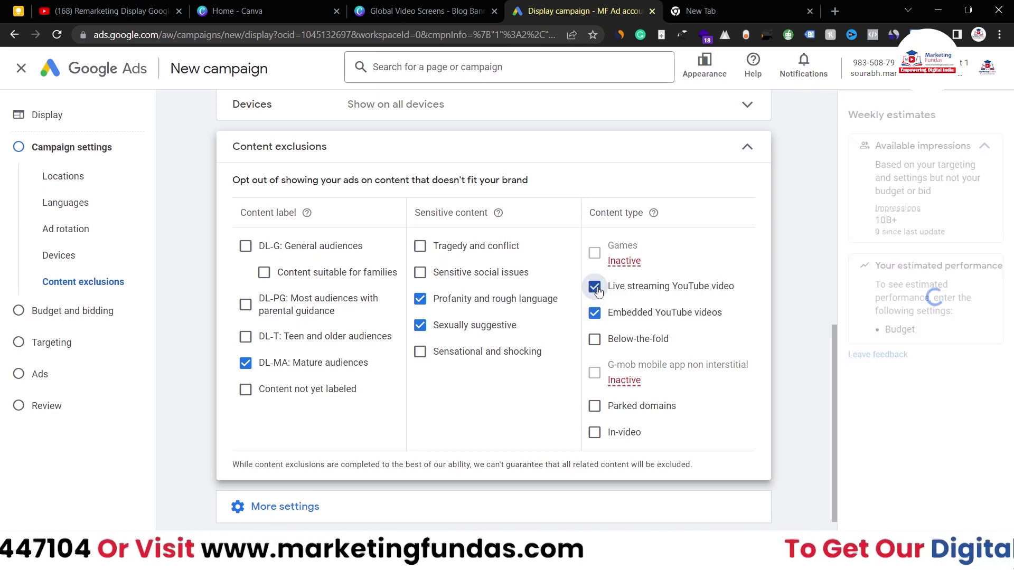
click(754, 145)
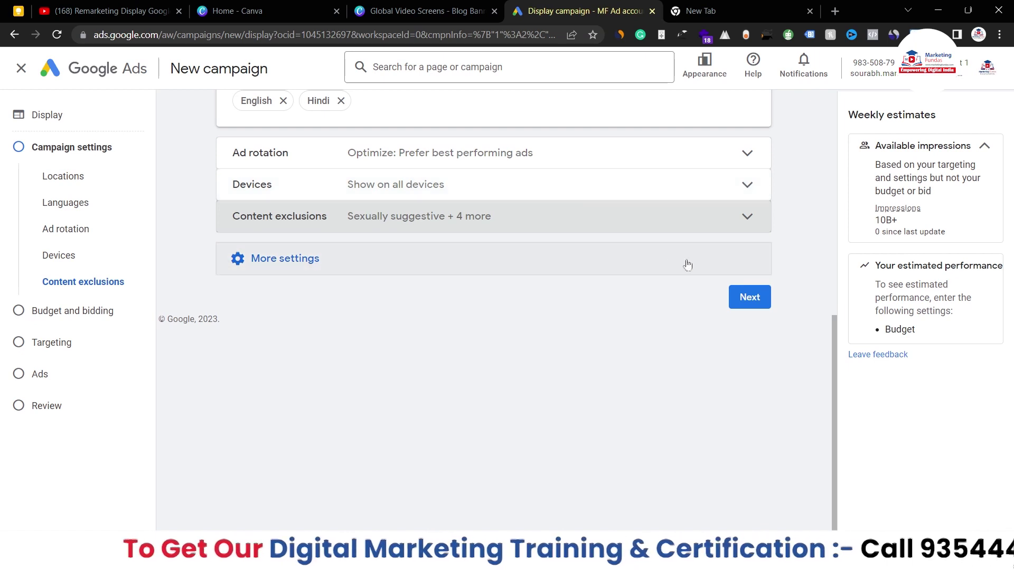
- Continue to the budget and bidding stage and set the average daily budget to ₹1600
scroll(553, 213, up, 3)
scroll(552, 214, down, 3)
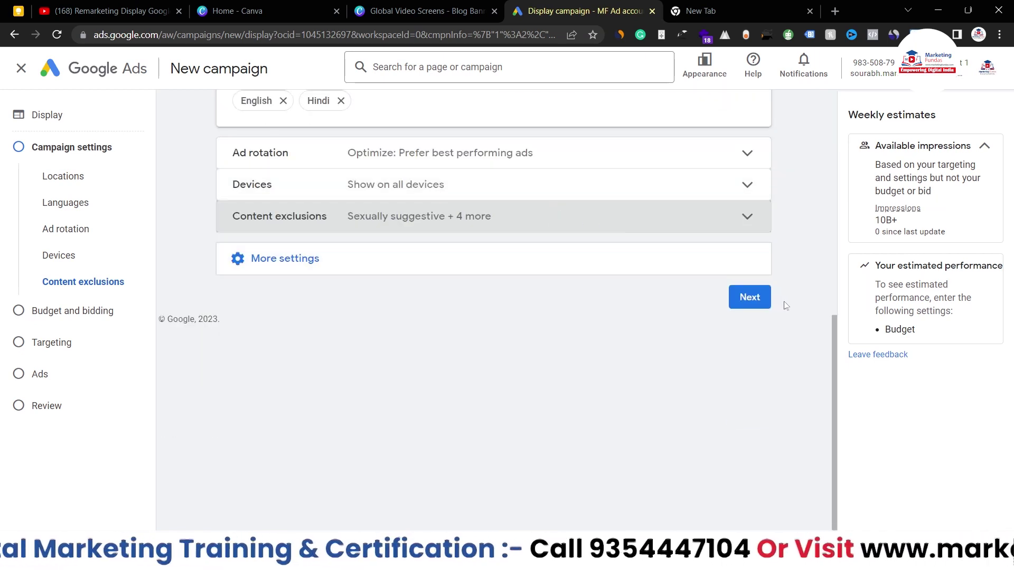
click(752, 299)
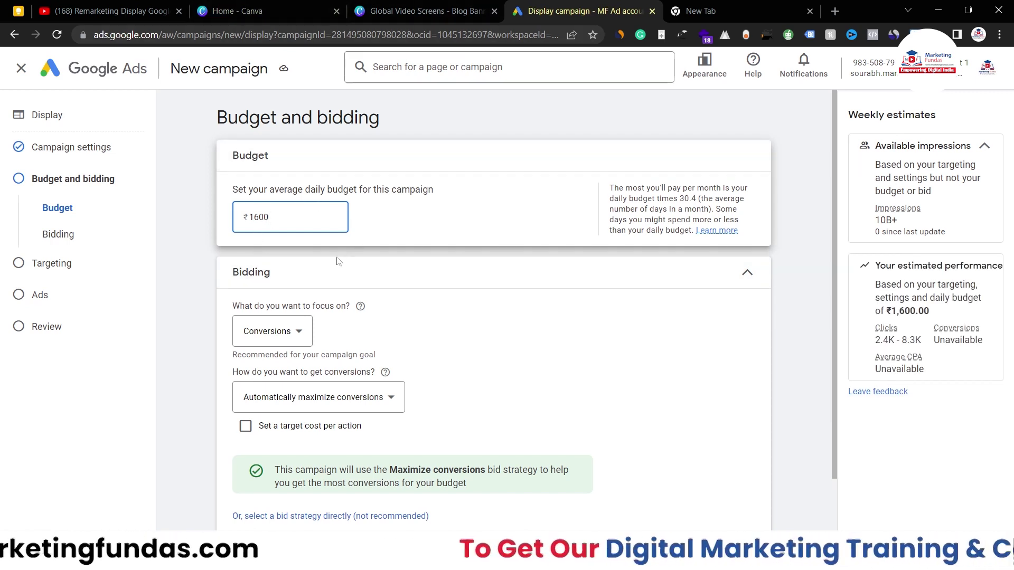
- Focus bidding on Viewable impressions with a viewable CPM bid of ₹40 and continue to targeting
scroll(434, 298, down, 2)
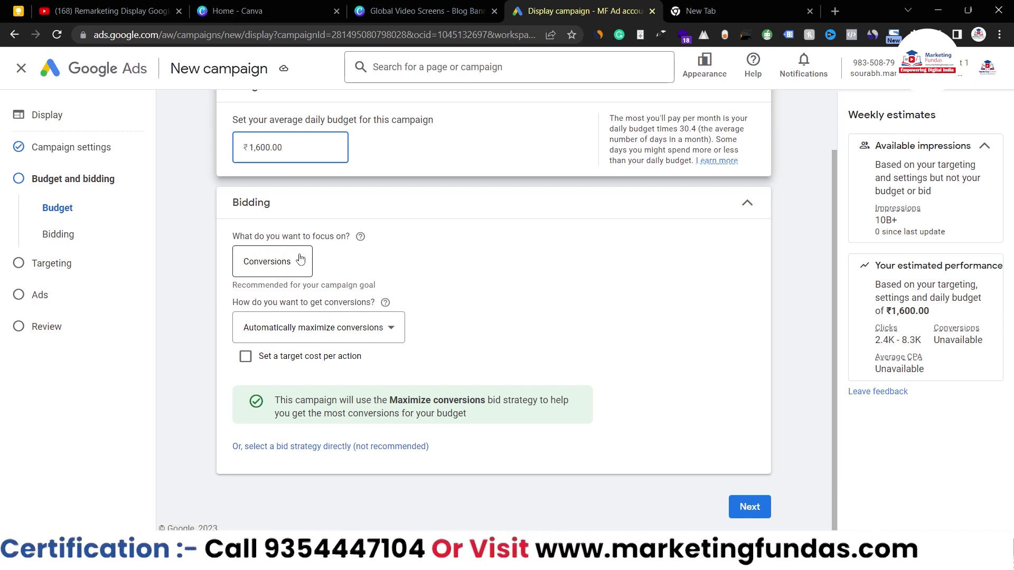
click(301, 259)
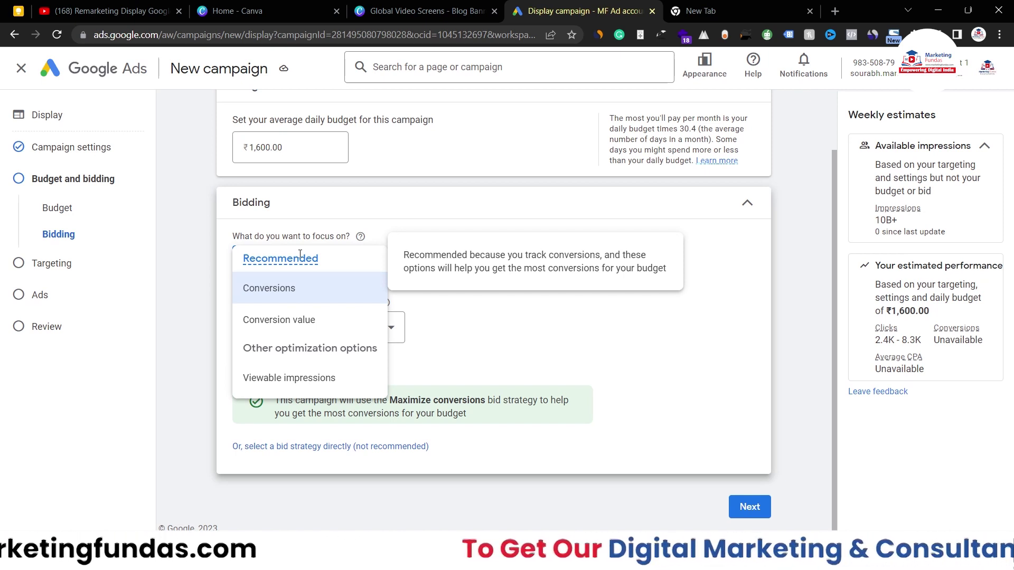
click(284, 380)
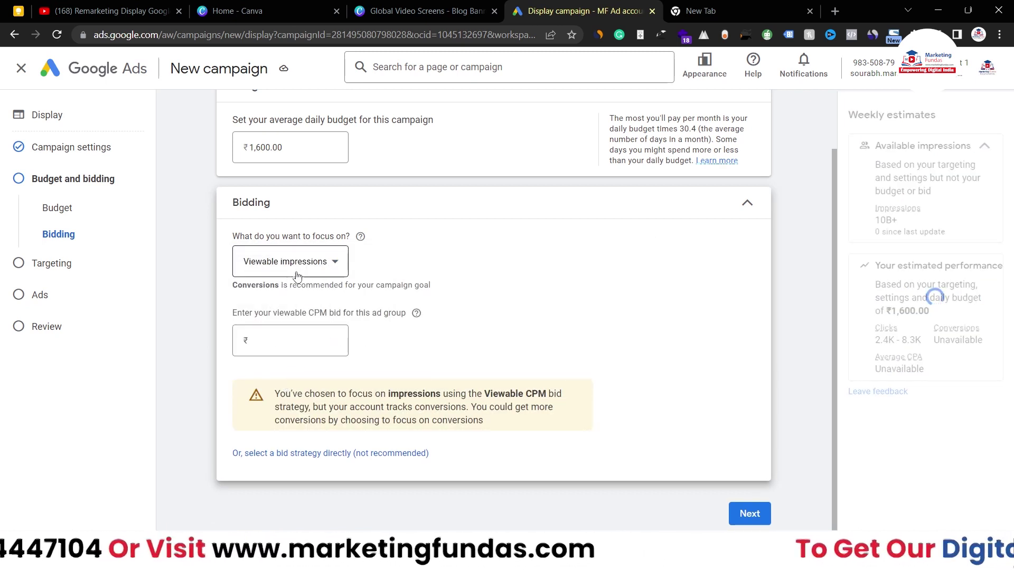
click(284, 352)
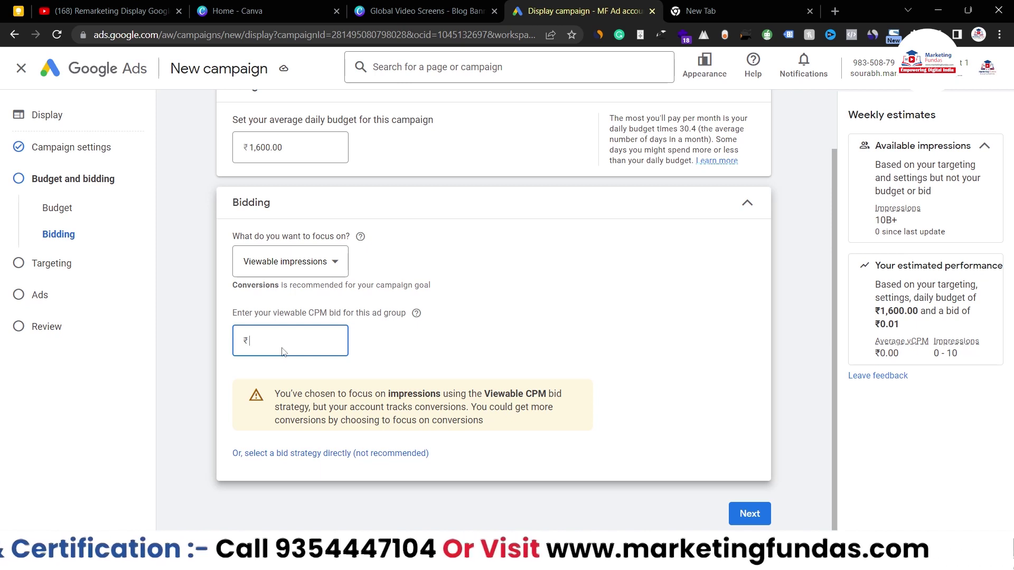
text(40)
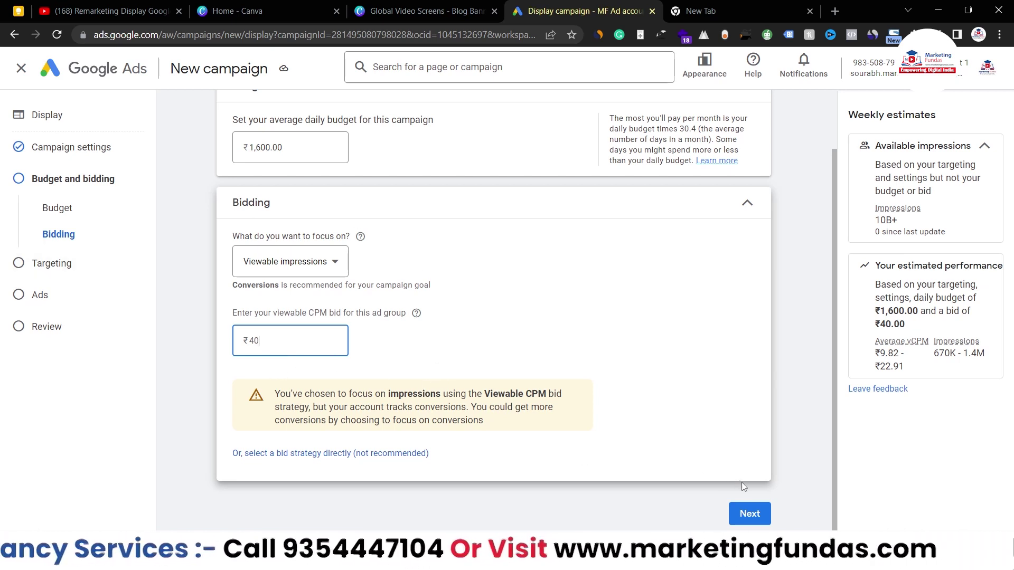
click(748, 515)
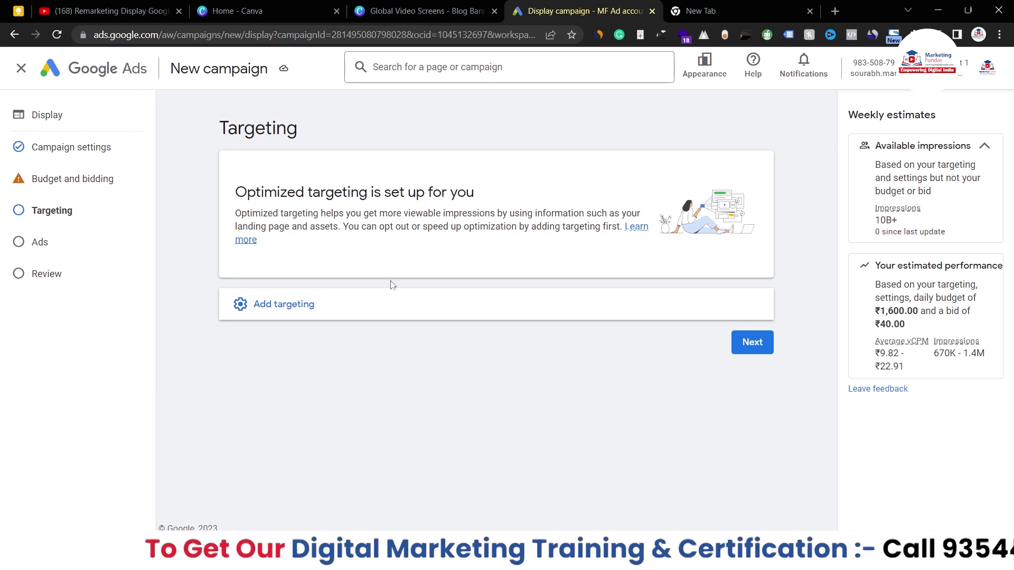
- Add Audience Segments targeting to the campaign and look through the suggested recent segments and ideas
click(265, 310)
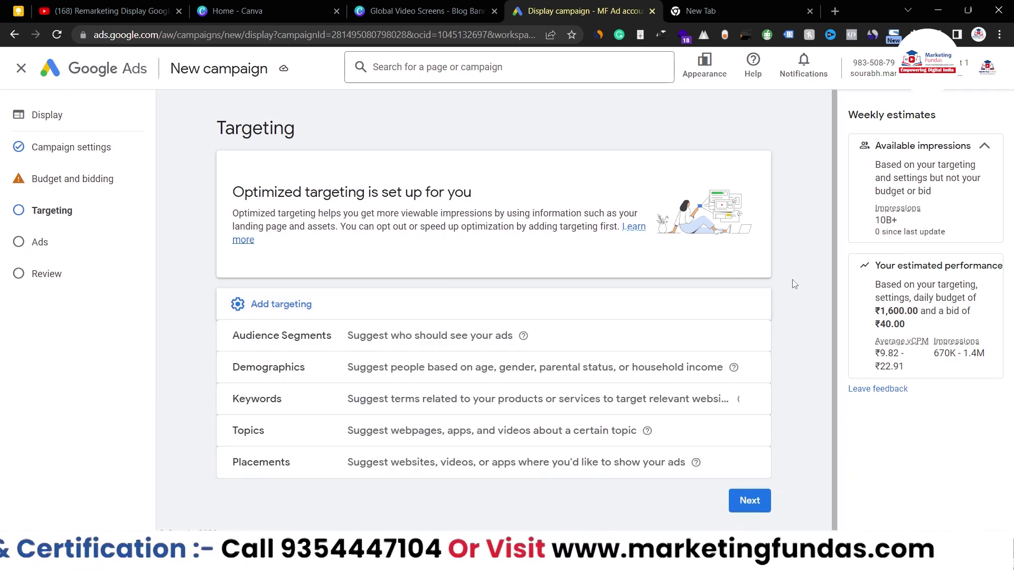
scroll(760, 278, down, 1)
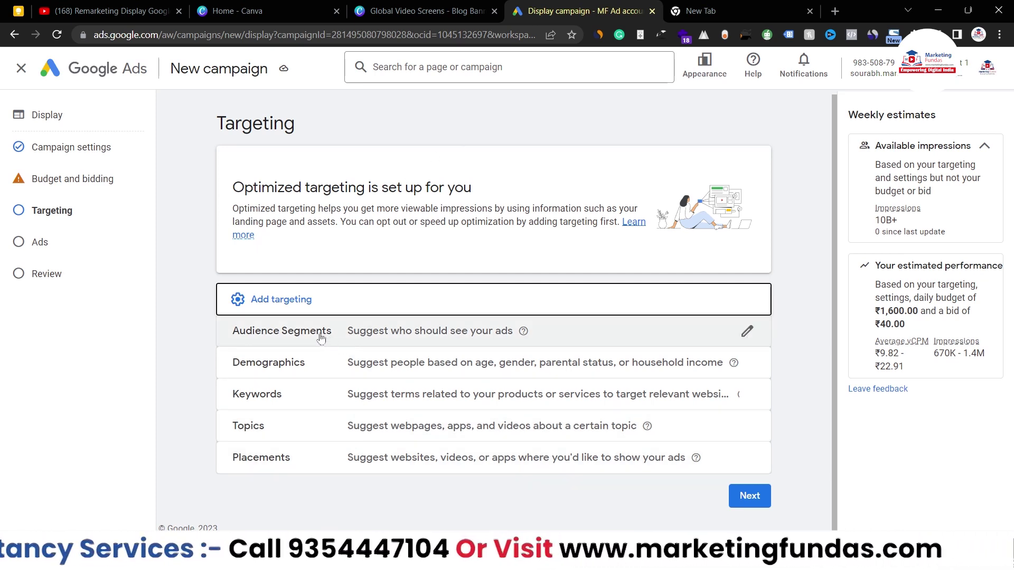
click(660, 340)
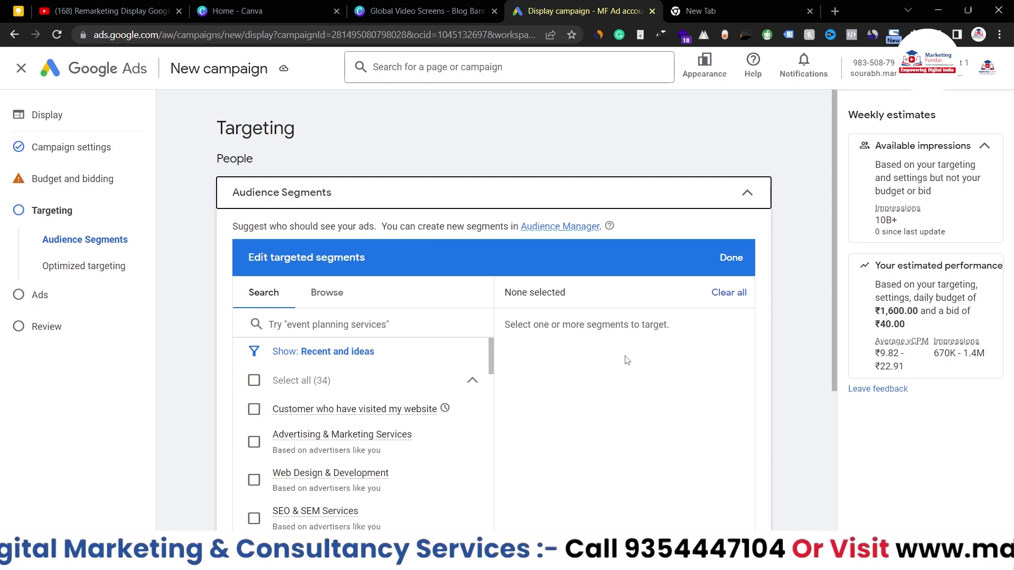
scroll(627, 361, down, 2)
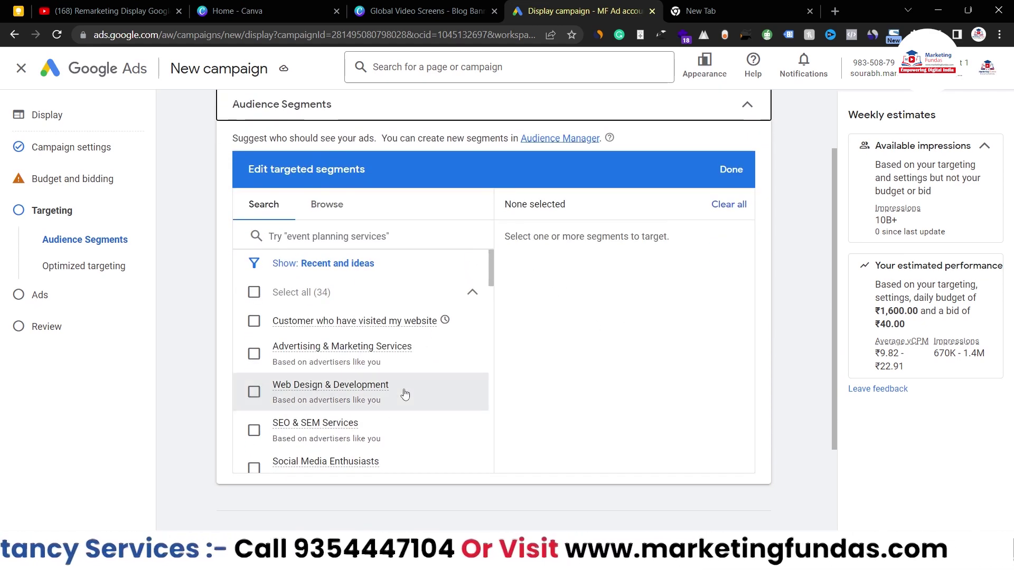
scroll(404, 398, down, 3)
scroll(399, 401, up, 1)
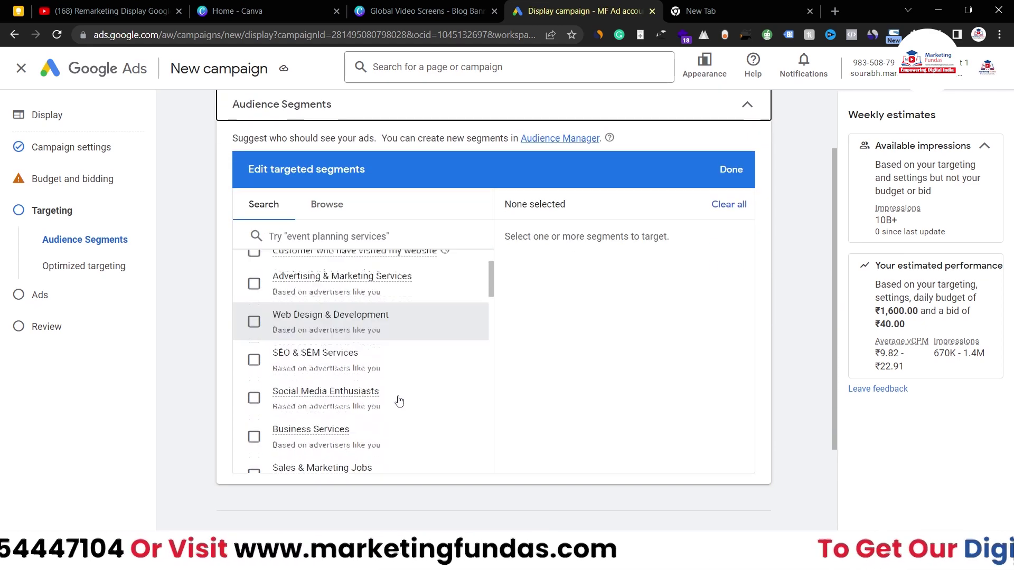
scroll(399, 401, up, 4)
- Target the website visitors segment "Customer who have visited my website" from the segments on how people have interacted with the business
click(327, 291)
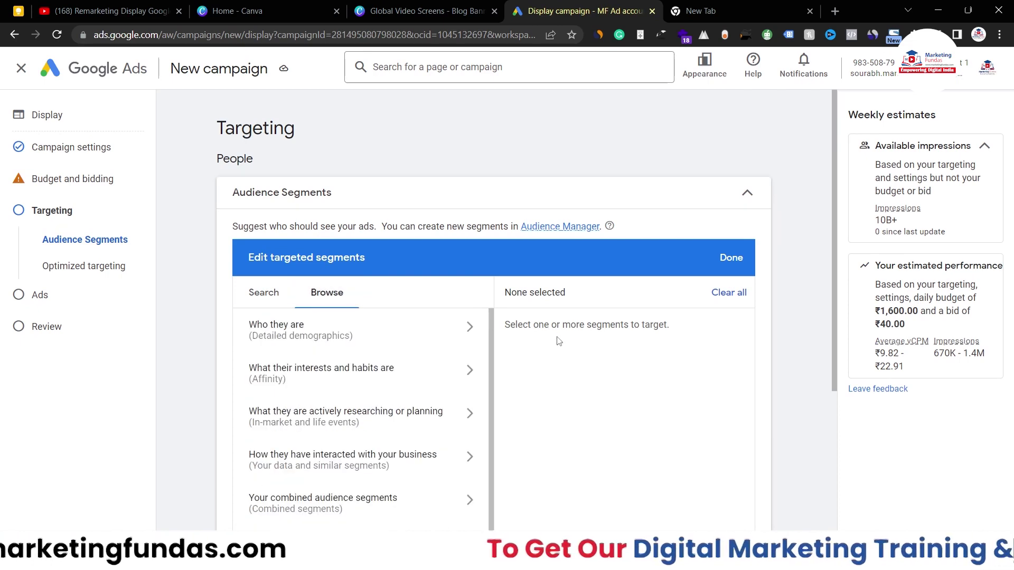
scroll(559, 340, down, 3)
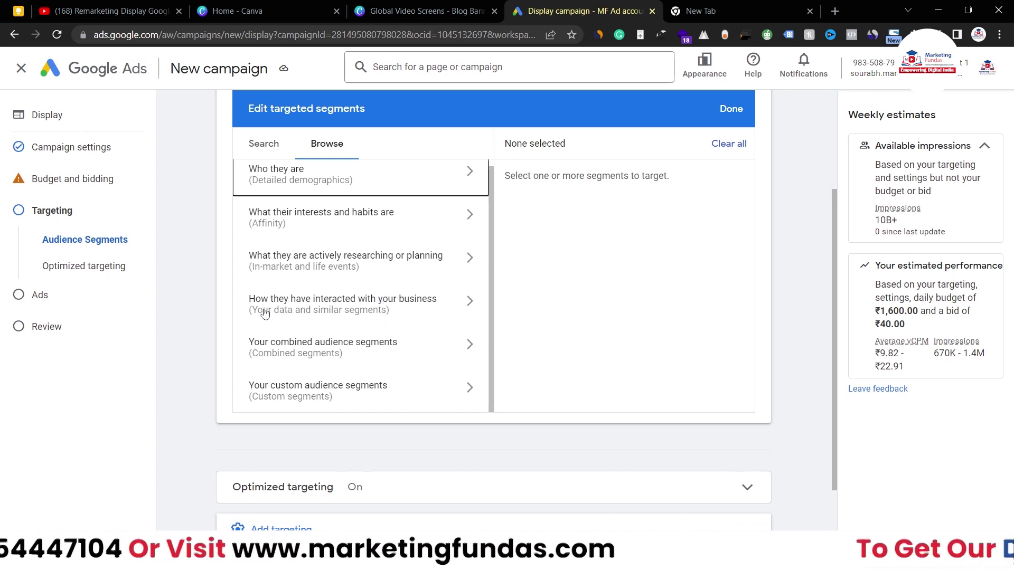
click(383, 309)
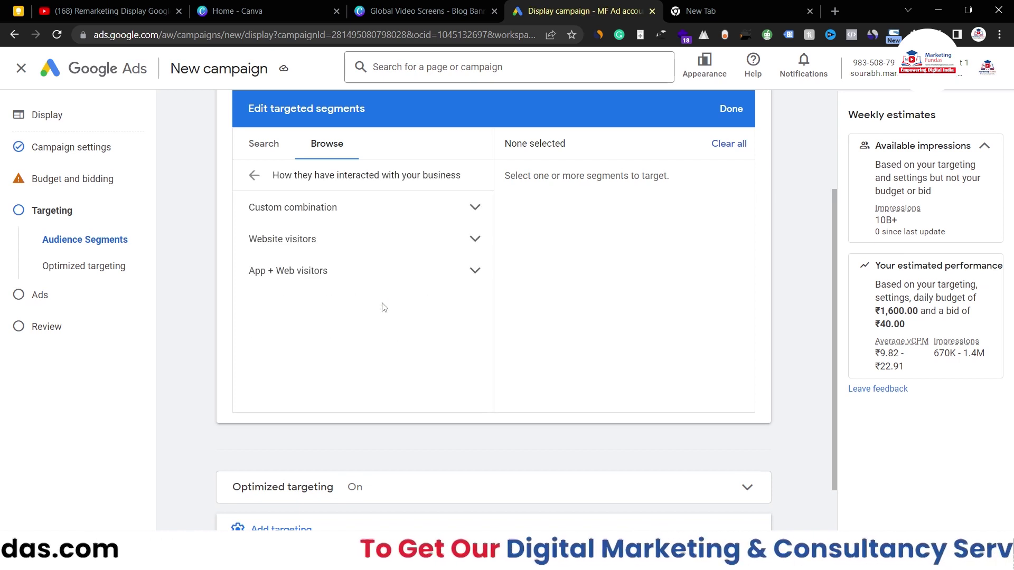
click(344, 239)
scroll(369, 273, down, 1)
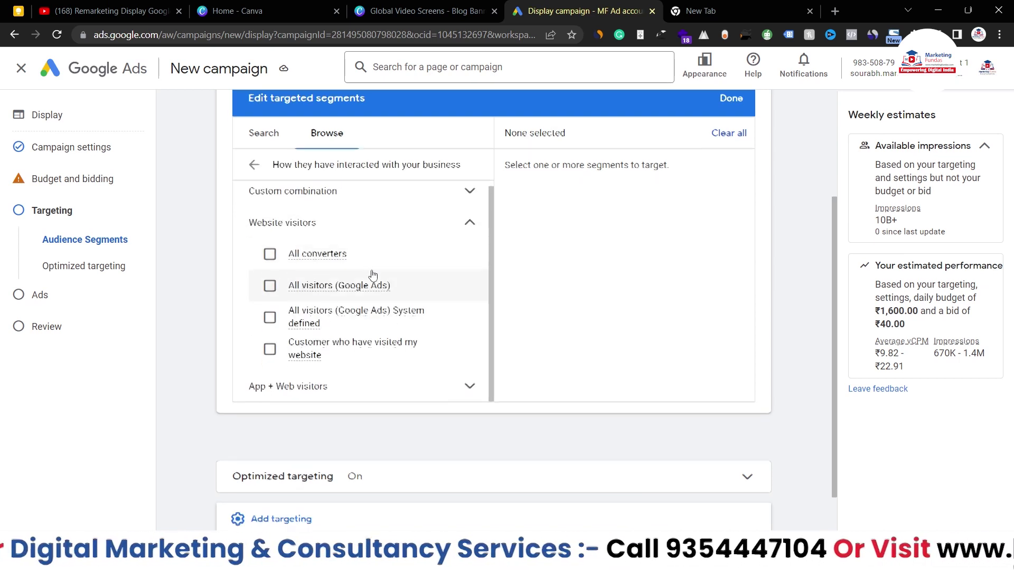
mouse_move(330, 347)
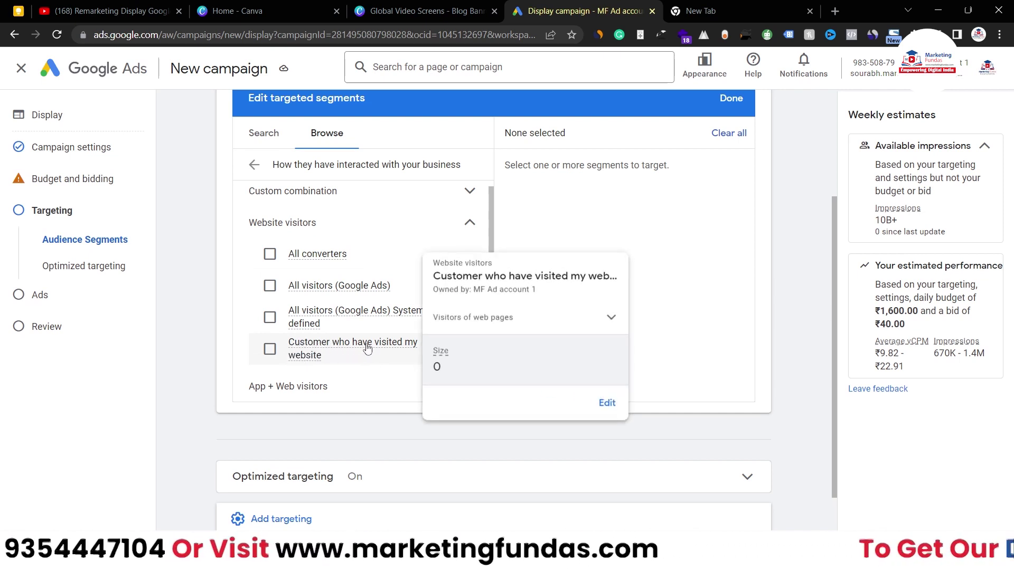
click(269, 349)
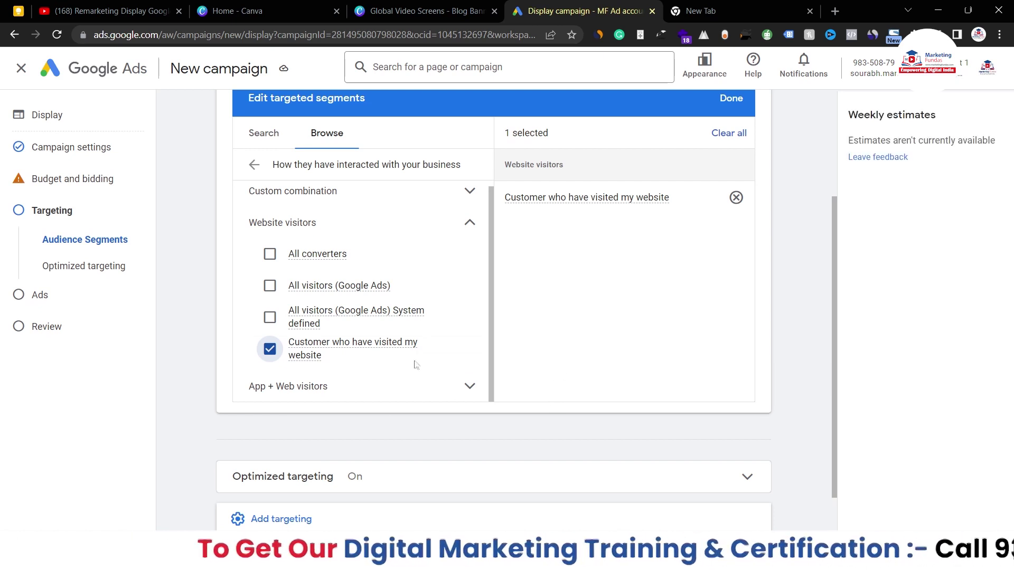
- Examine the audience size of the selected website visitors segment and compare it with the All visitors (Google Ads) segment
mouse_move(339, 348)
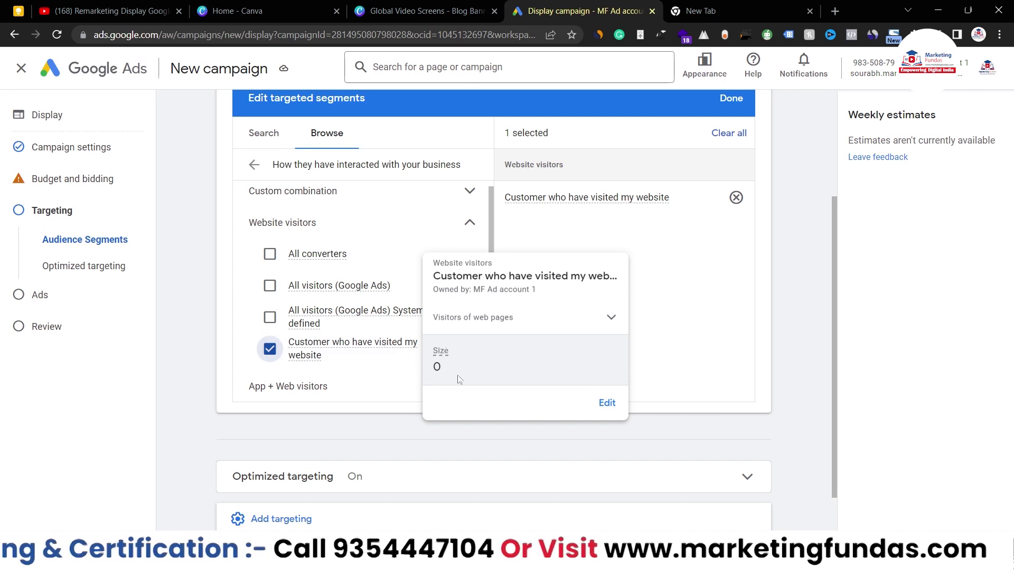
mouse_move(435, 355)
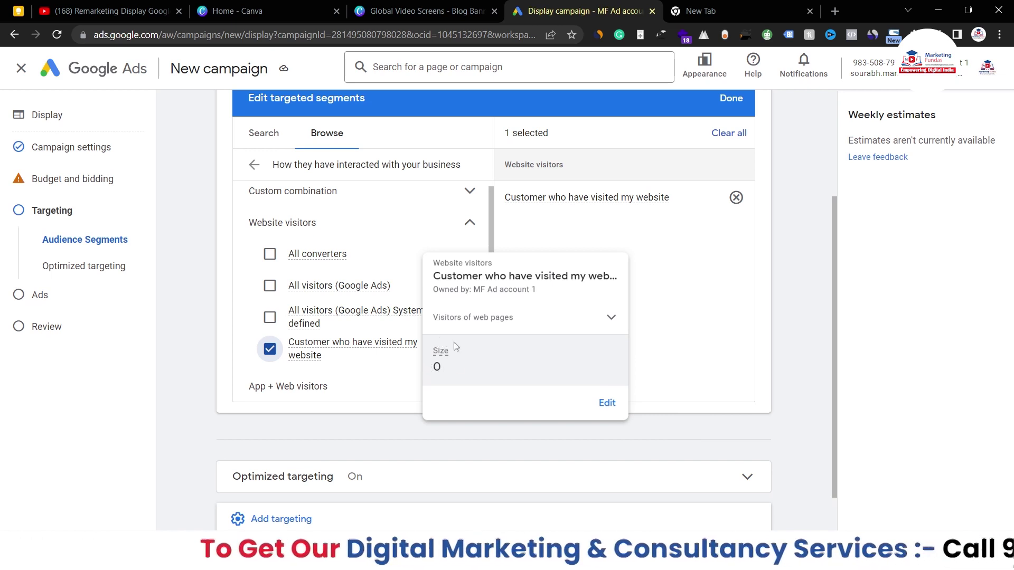
double_click(436, 366)
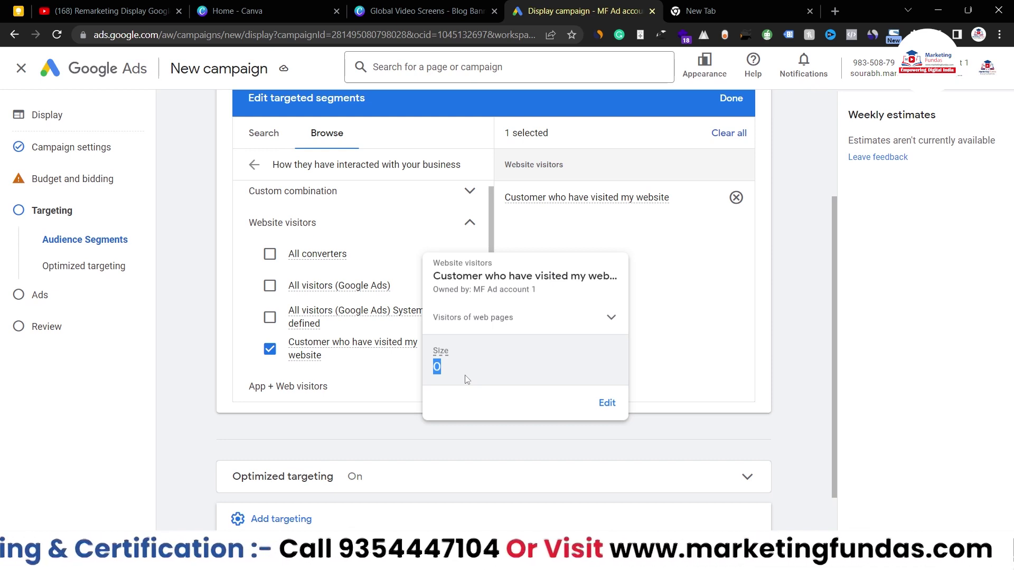
mouse_move(383, 290)
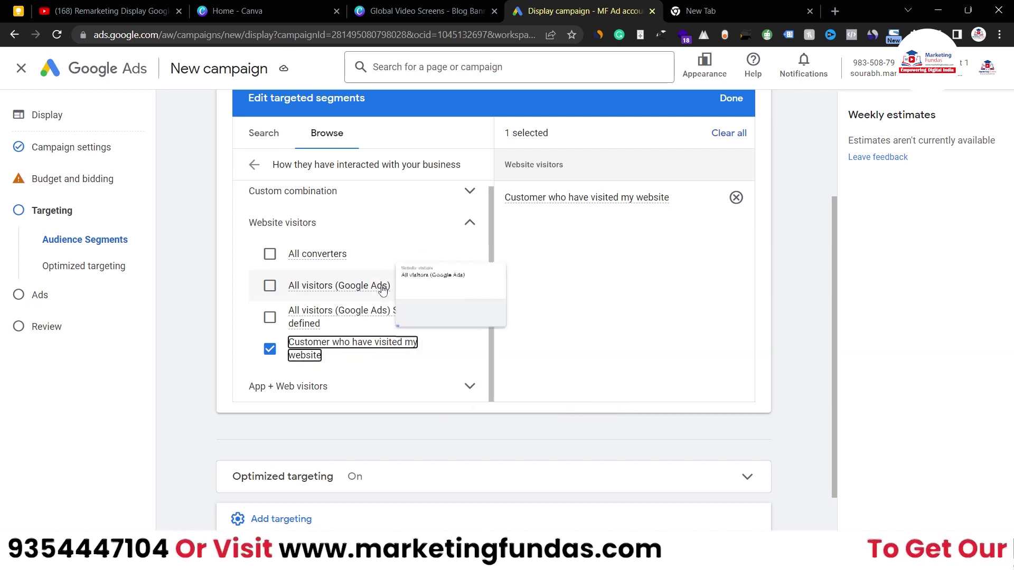
mouse_move(390, 350)
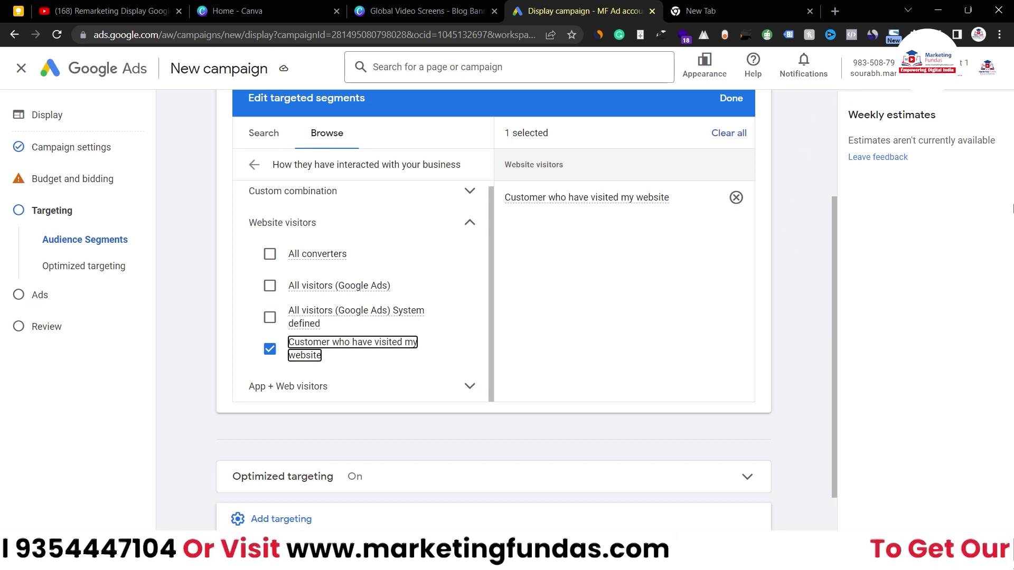
- Deselect the "Customer who have visited my website" segment, check the weekly impression estimates without it, and reselect it
click(270, 349)
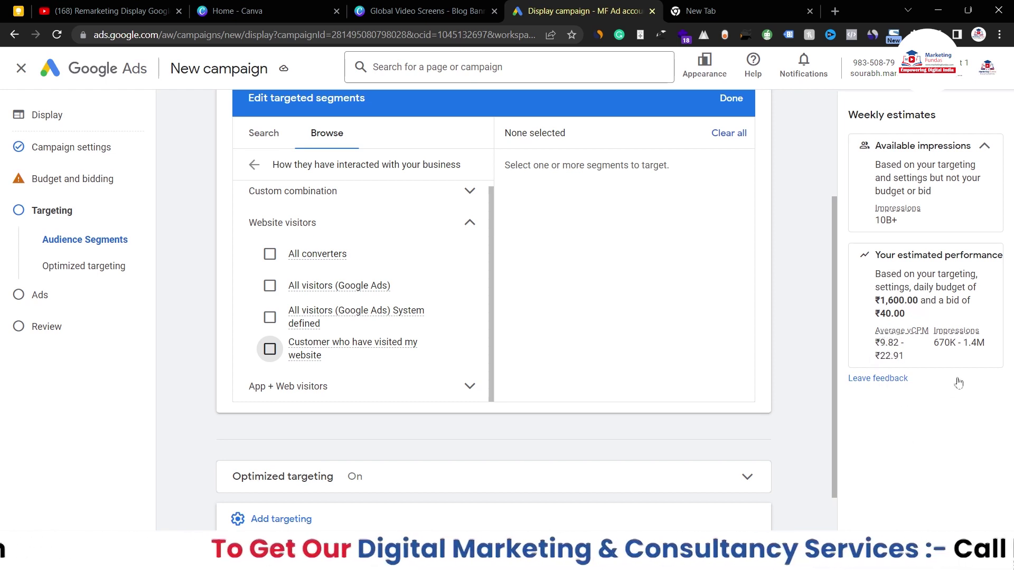
drag(933, 350, 955, 343)
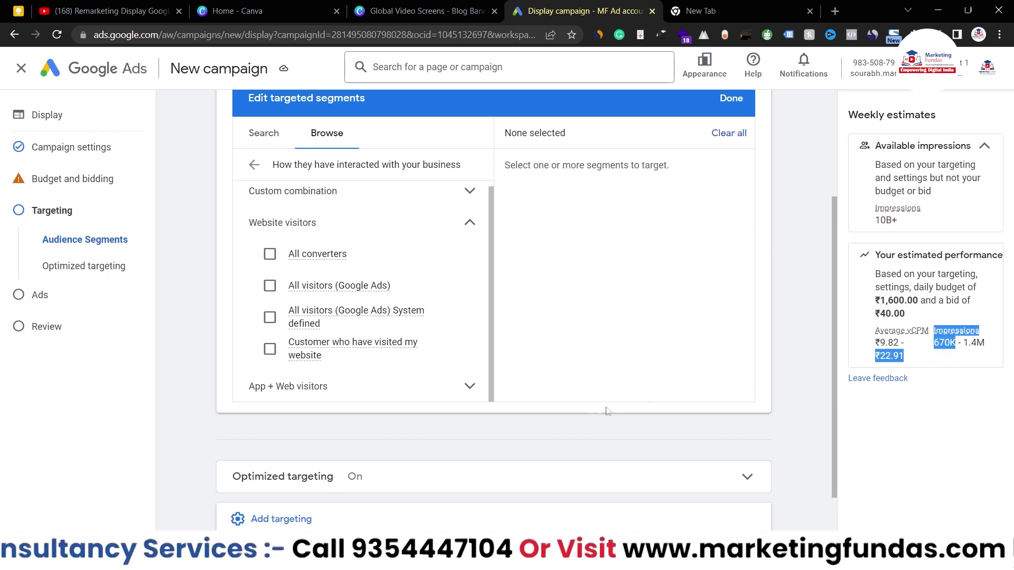
click(270, 349)
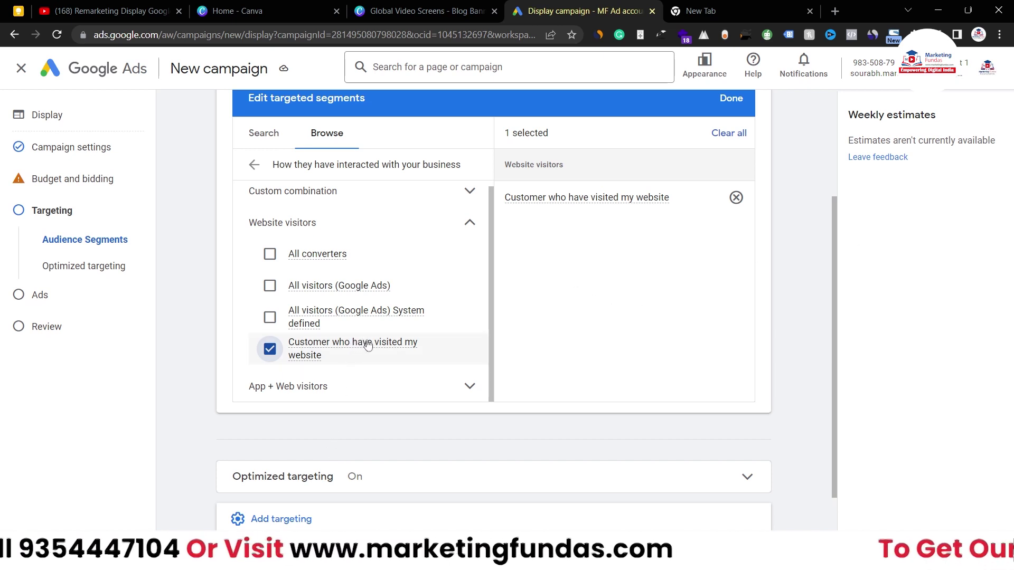
- Recheck the size of the "Customer who have visited my website" segment and finish editing the targeted segments
mouse_move(368, 344)
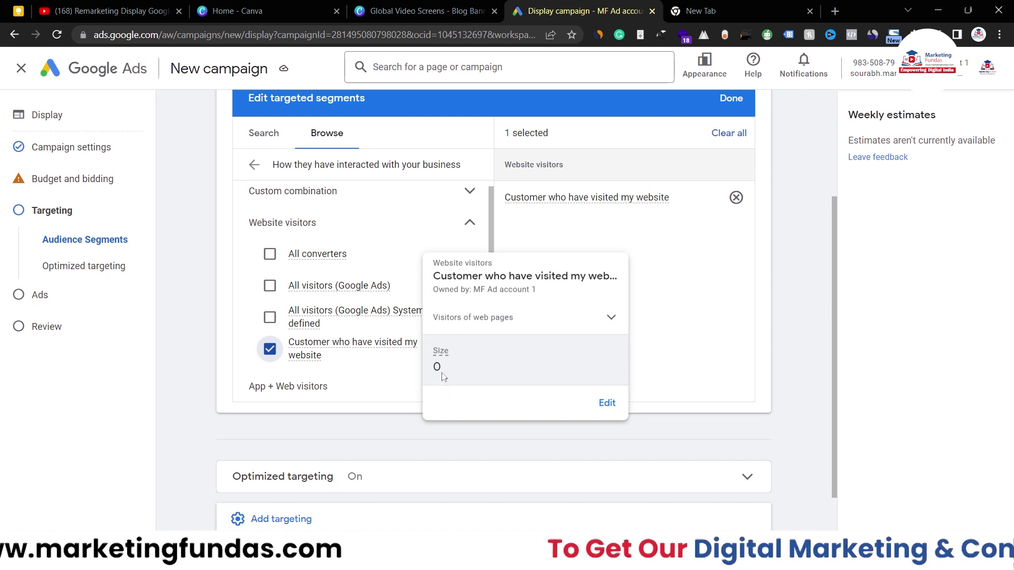
drag(443, 372, 433, 372)
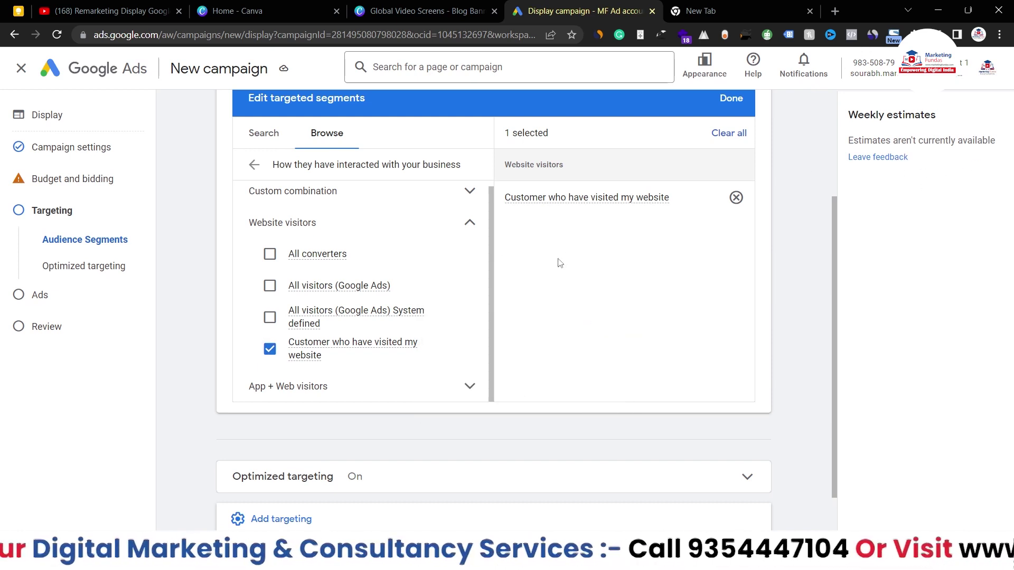
click(731, 98)
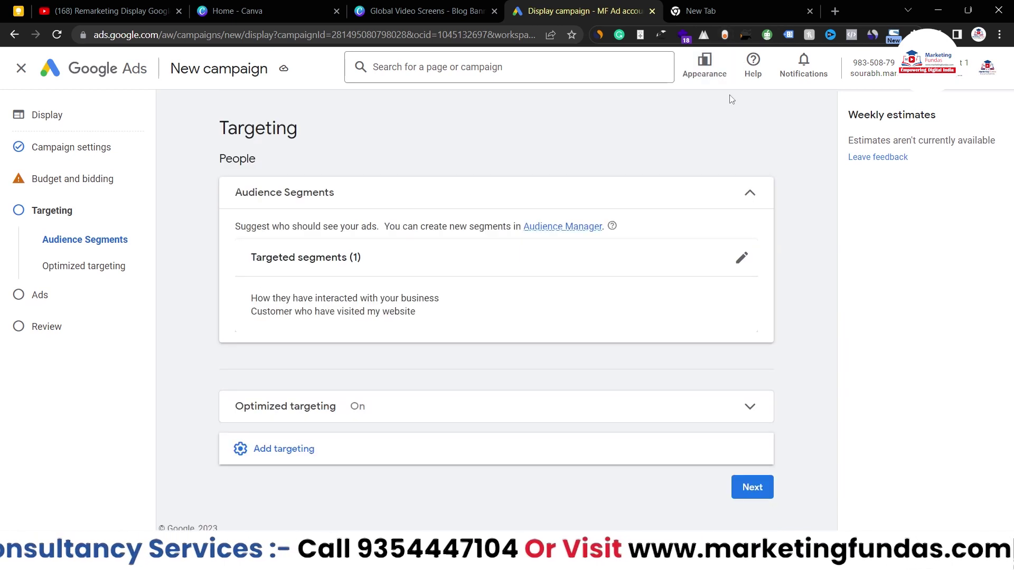
- Add Demographics targeting that leaves out ages 45 - 54, 55 - 64, 65+ and Unknown
click(275, 449)
scroll(376, 364, down, 2)
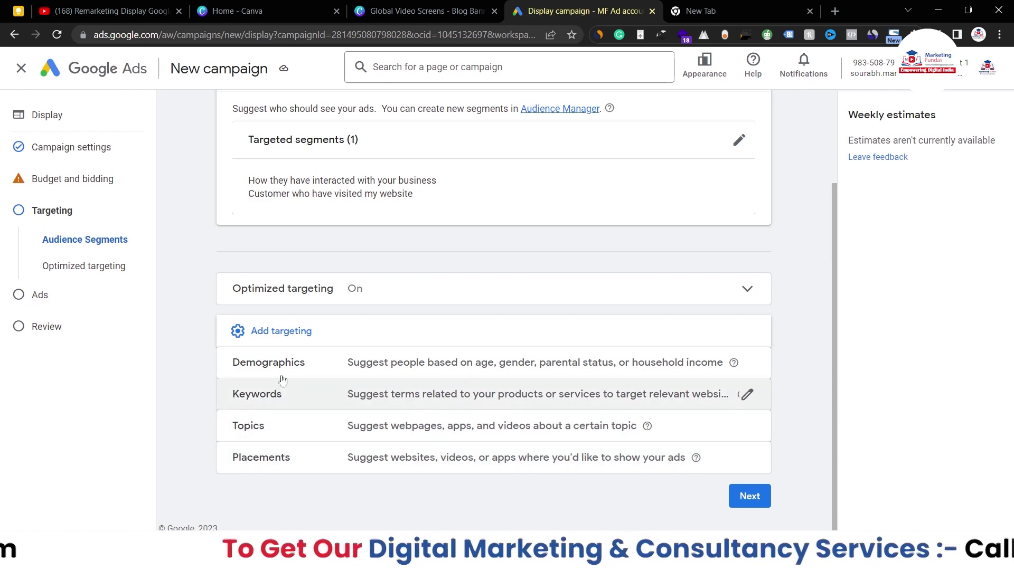
click(296, 364)
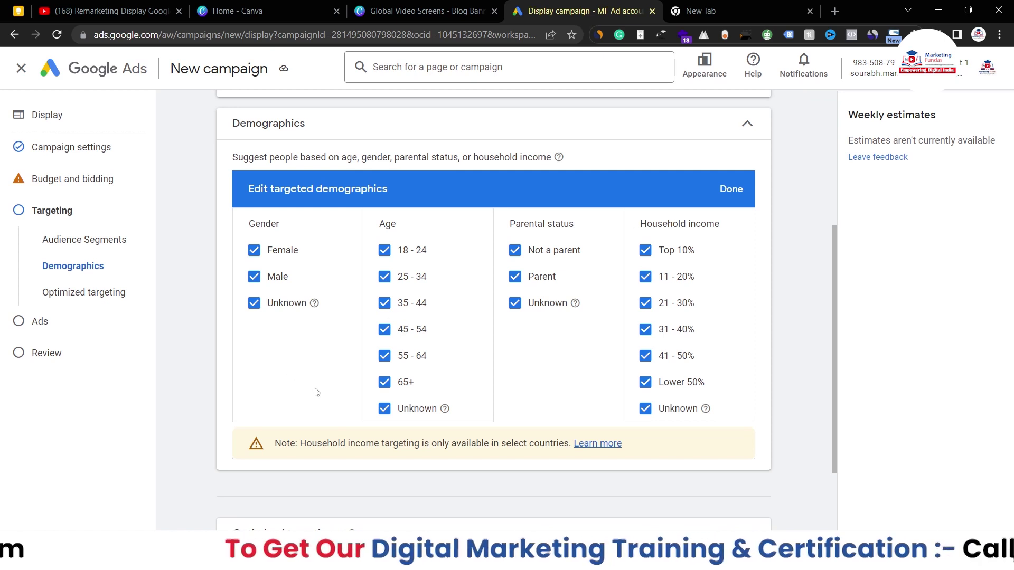
click(384, 409)
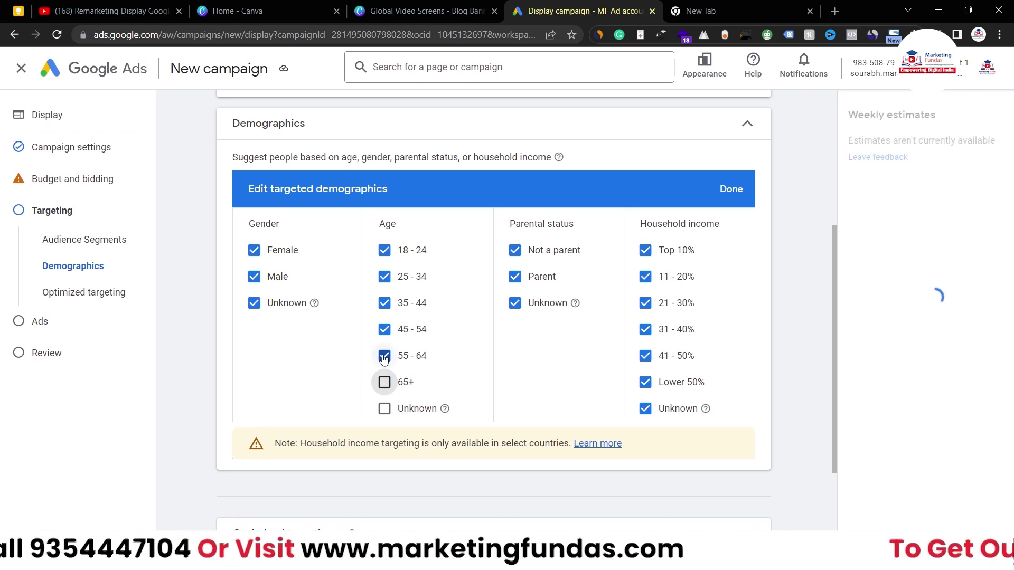
click(384, 357)
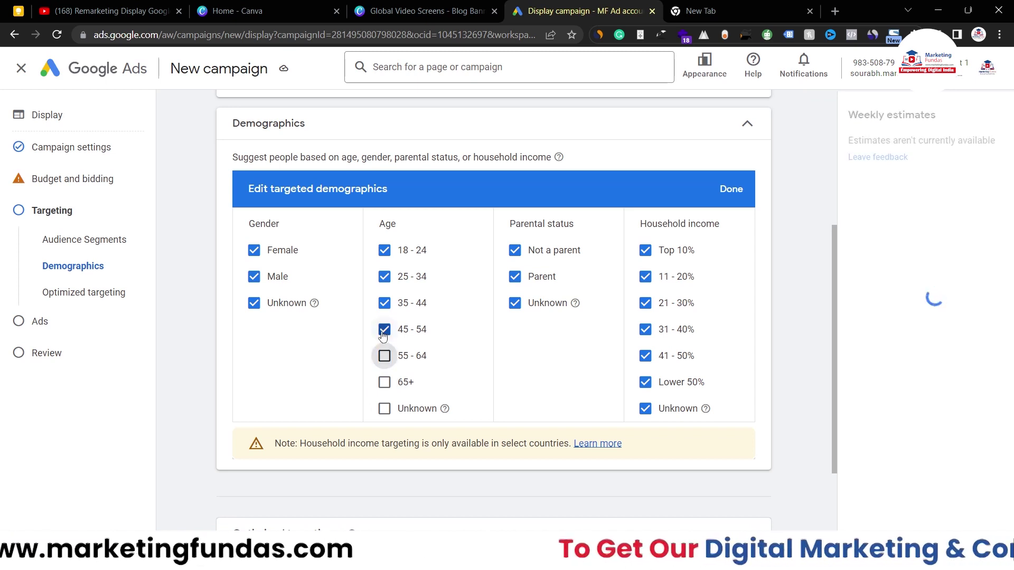
click(384, 331)
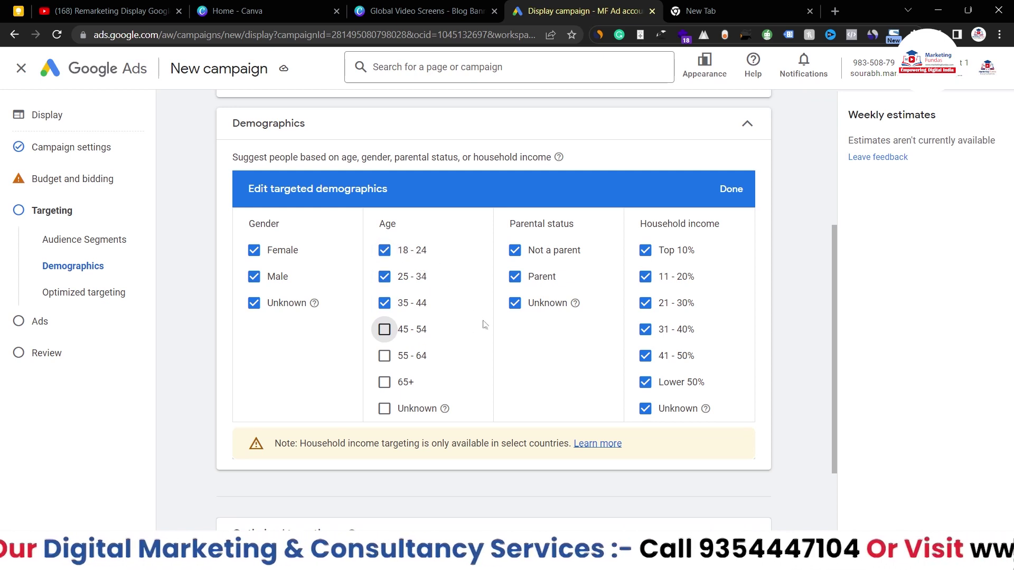
click(739, 189)
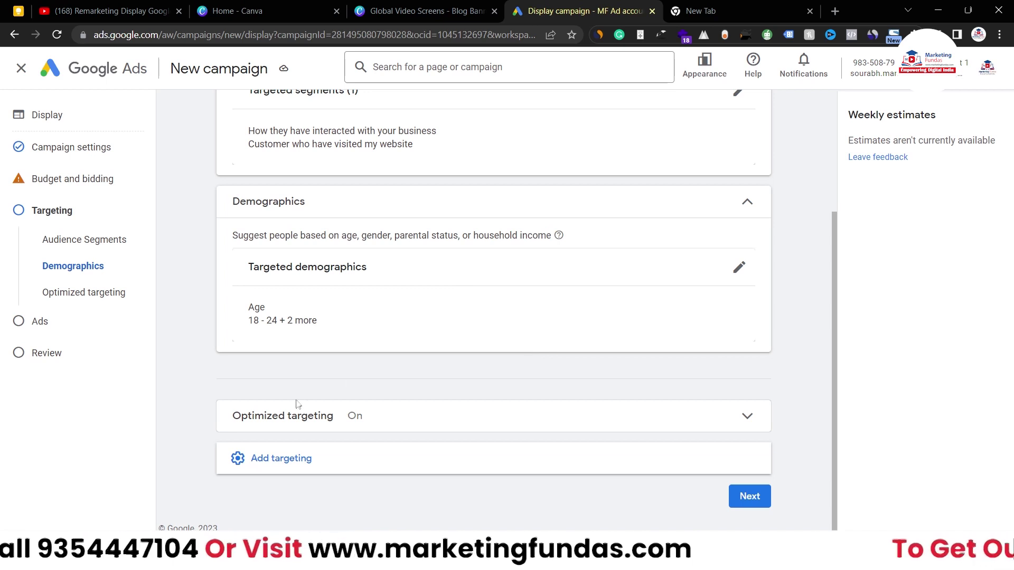
- Add Topics targeting to the campaign and look through the available topic categories
click(307, 455)
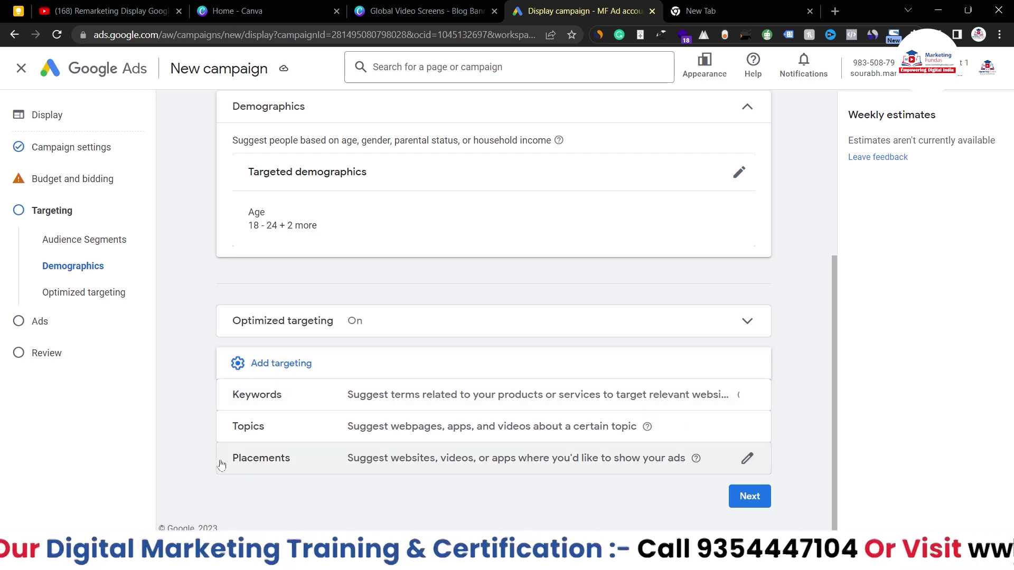
click(544, 427)
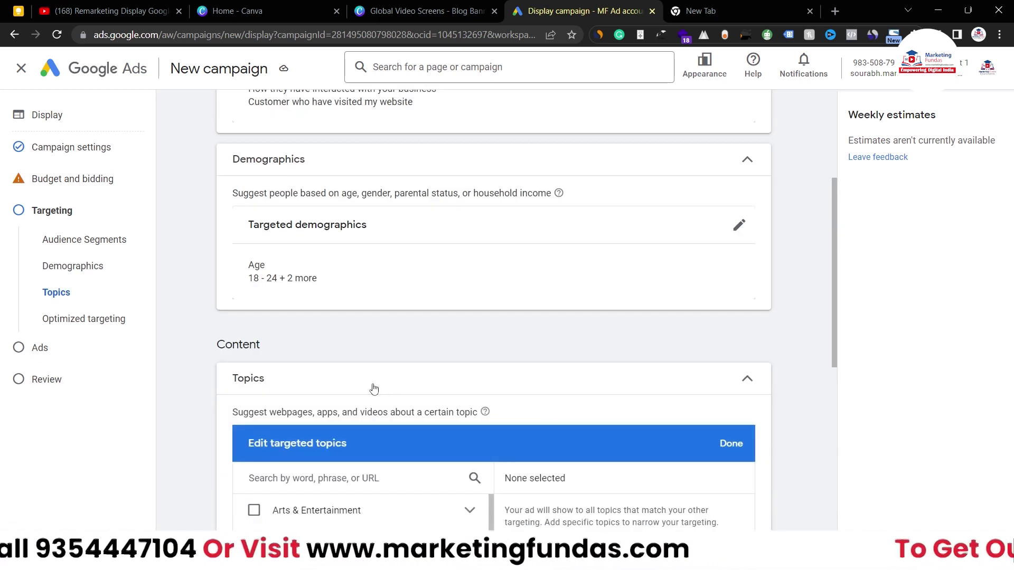
scroll(374, 388, down, 3)
scroll(374, 389, down, 3)
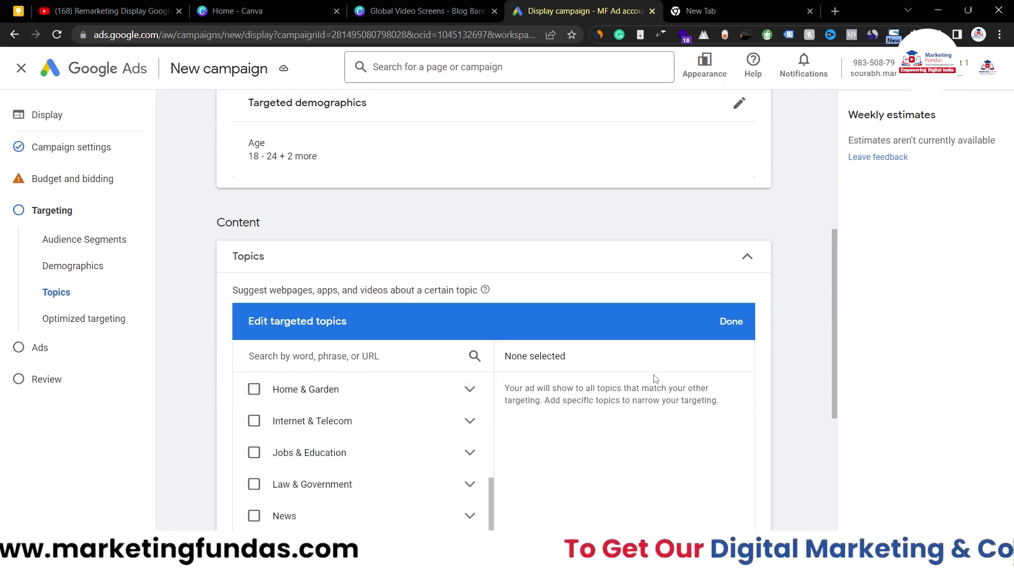
scroll(655, 379, down, 5)
scroll(376, 240, up, 5)
scroll(374, 241, up, 8)
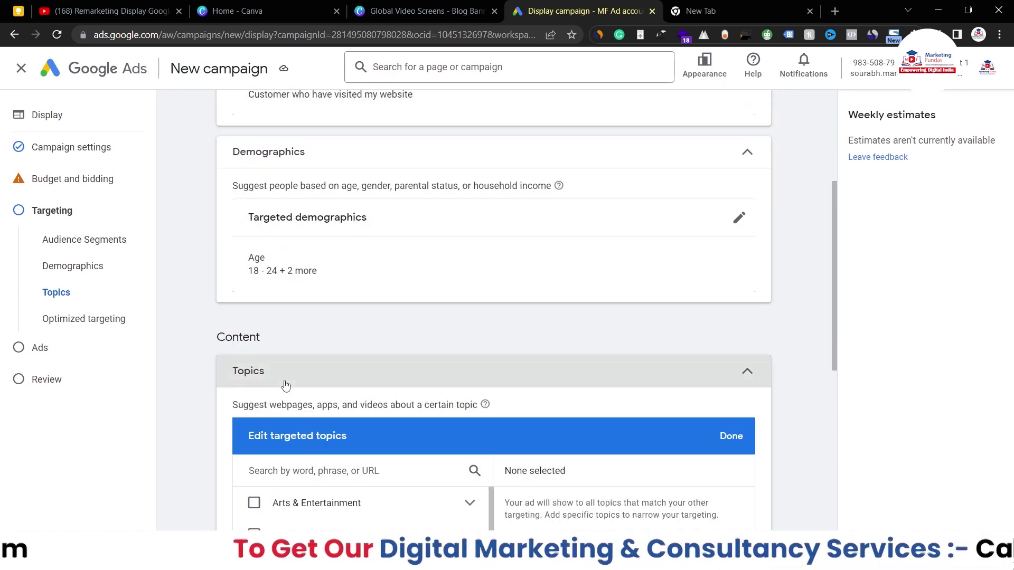
- Target the topics Books & Literature, Business & Industrial and Computers & Electronics
scroll(283, 385, down, 1)
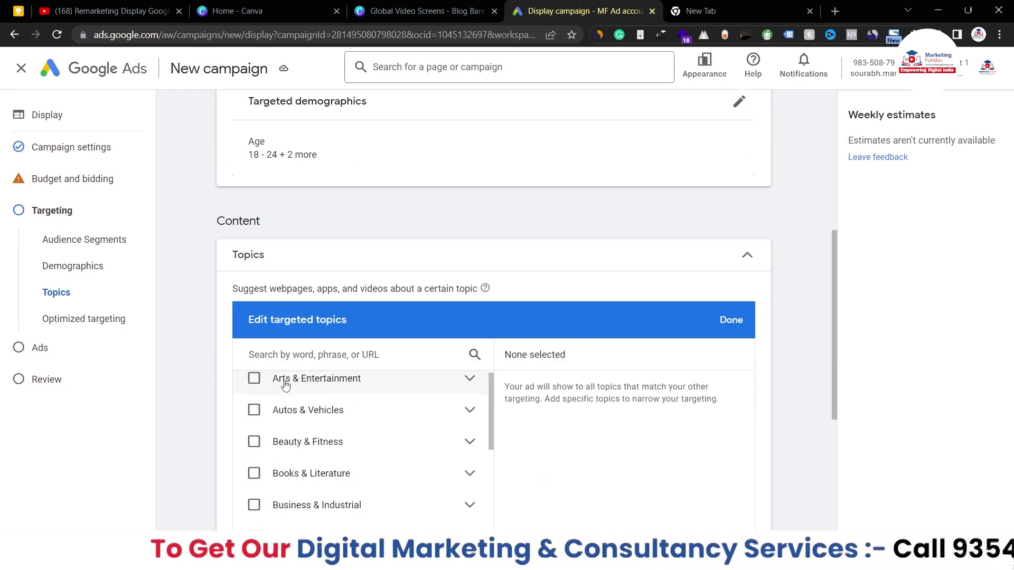
click(254, 473)
click(253, 505)
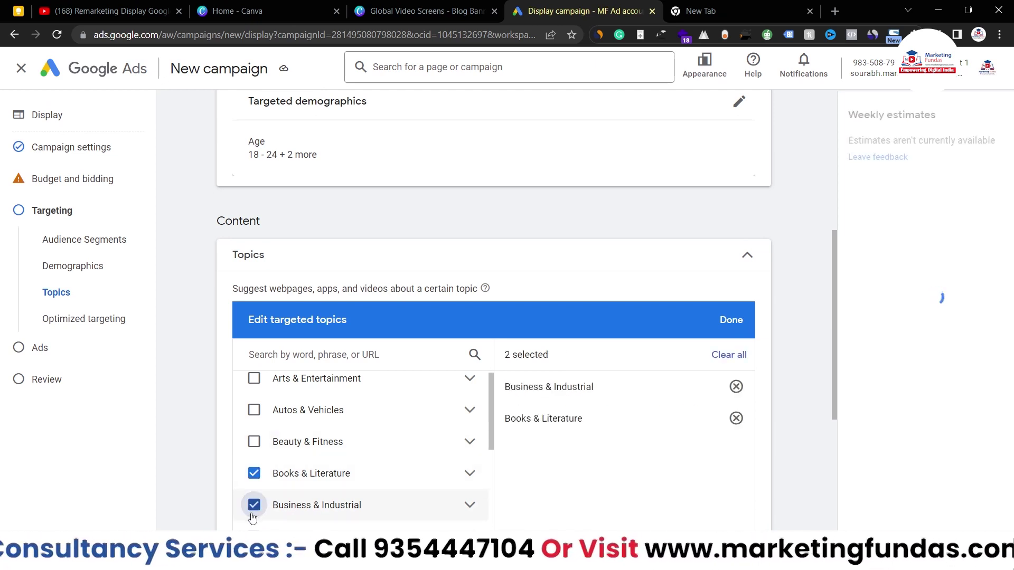
scroll(252, 518, down, 1)
click(254, 513)
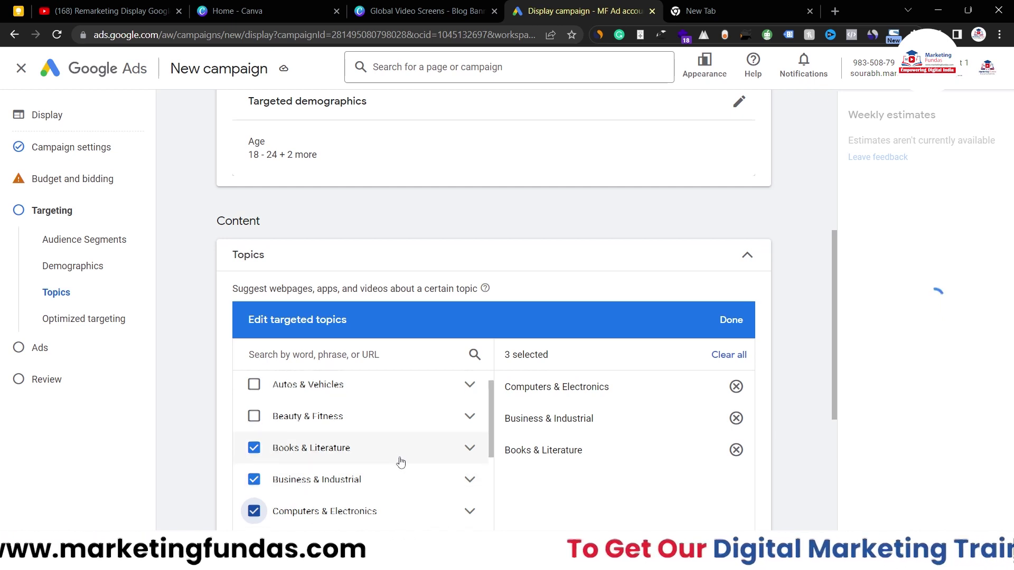
- Expand the Finance topic and add its Crowdfunding subtopic to the targeted topics
scroll(398, 462, down, 2)
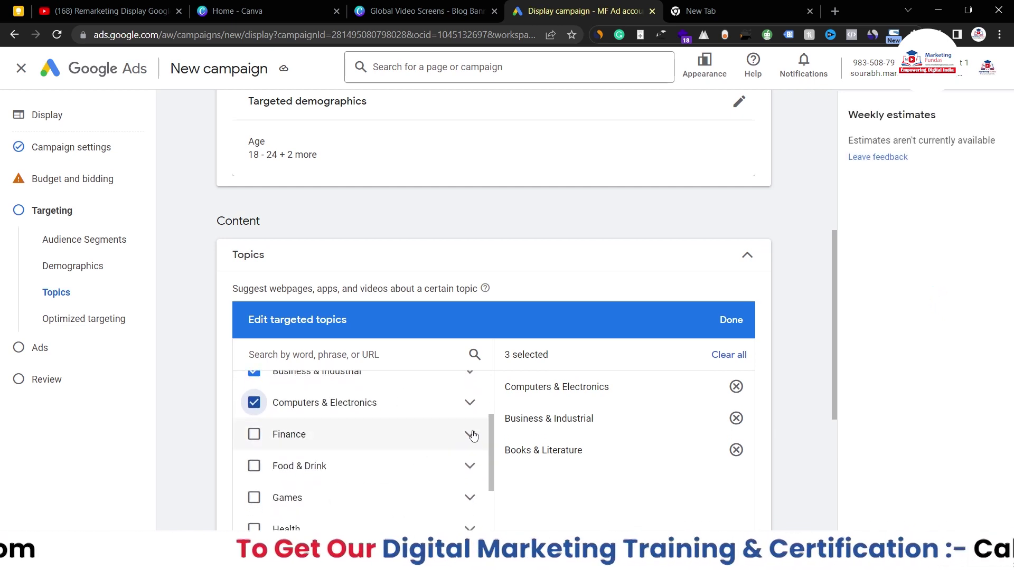
click(469, 434)
scroll(473, 436, down, 1)
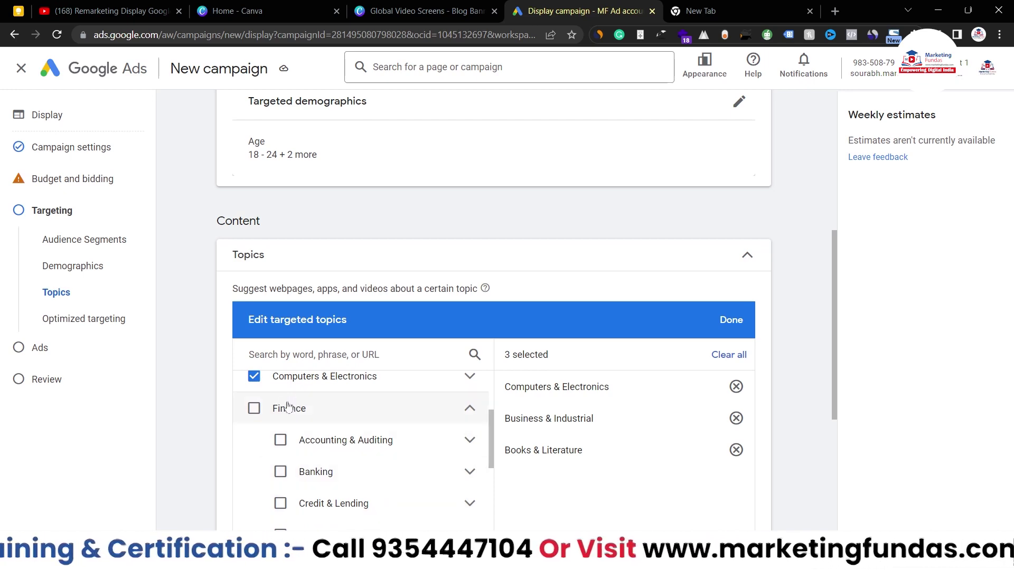
scroll(352, 420, down, 1)
scroll(607, 417, down, 3)
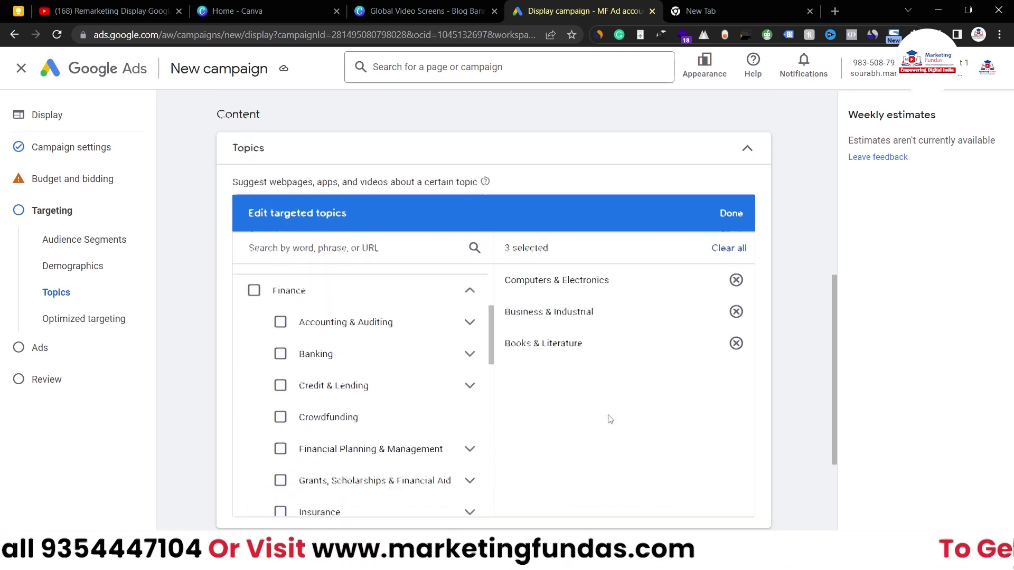
scroll(354, 347, up, 1)
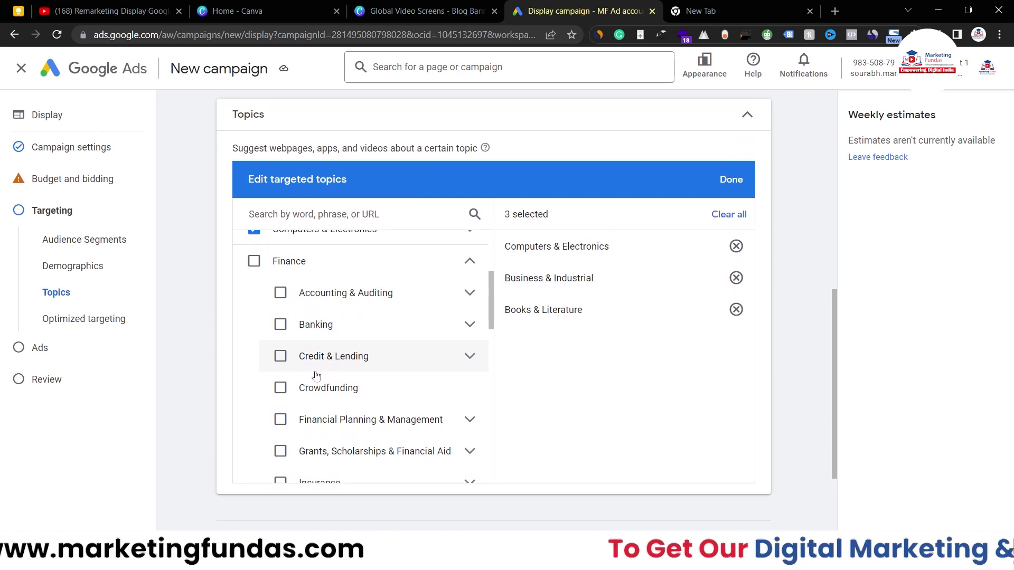
click(280, 388)
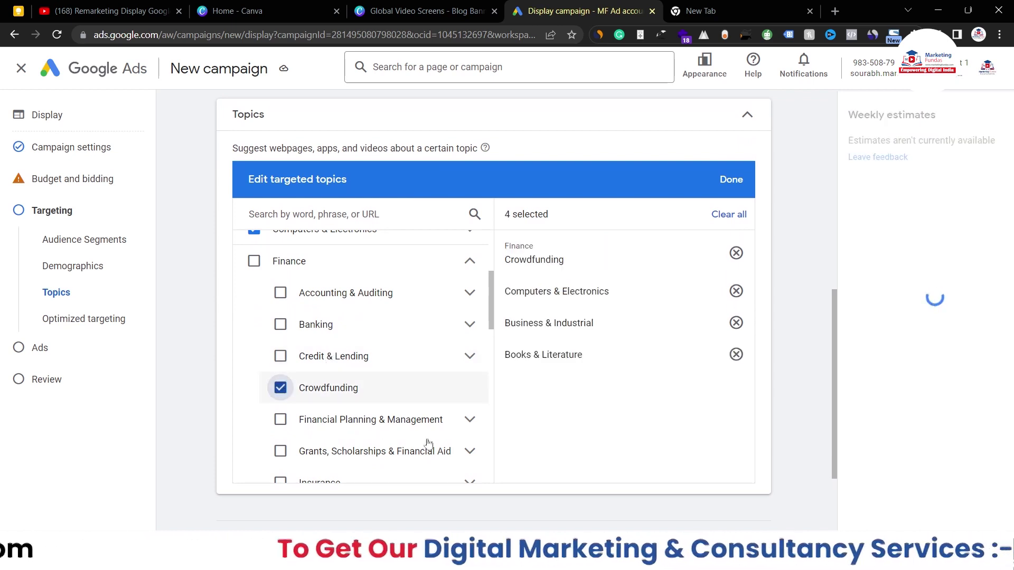
- Add Asset & Portfolio Management, Inheritance & Estate Planning and Retirement & Pension under Financial Planning & Management, and confirm the targeted topics
click(469, 420)
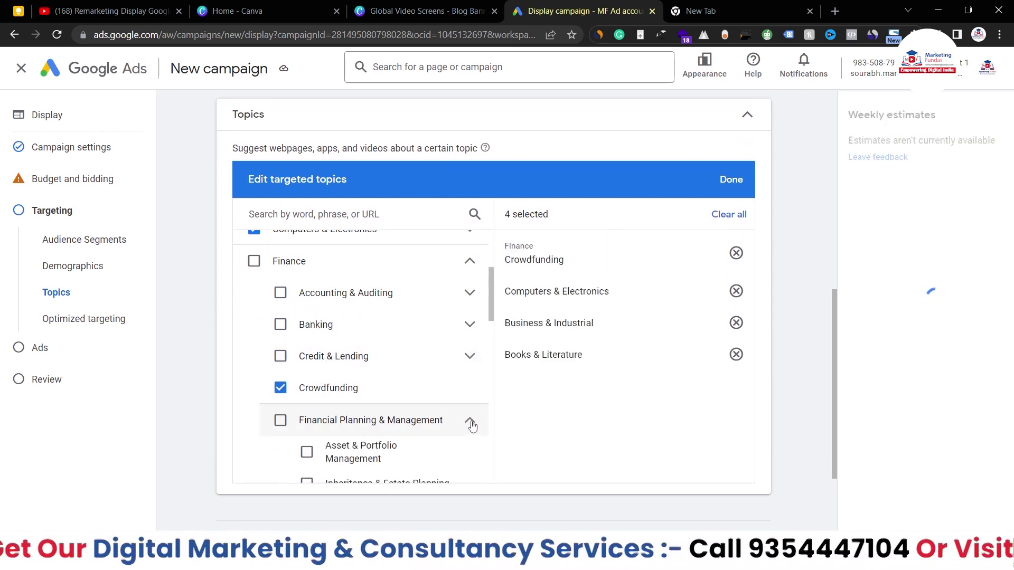
scroll(373, 410, down, 2)
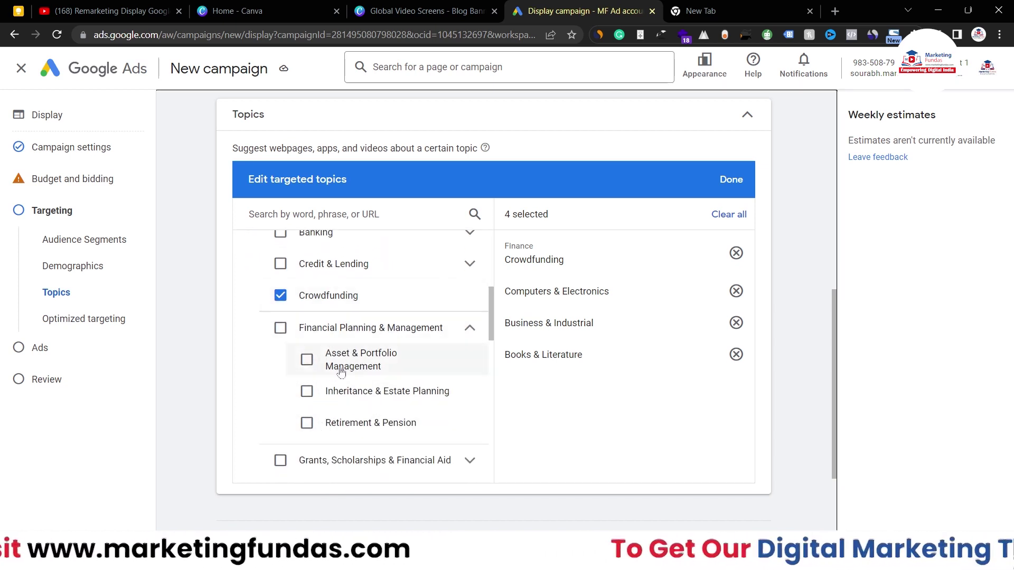
click(307, 360)
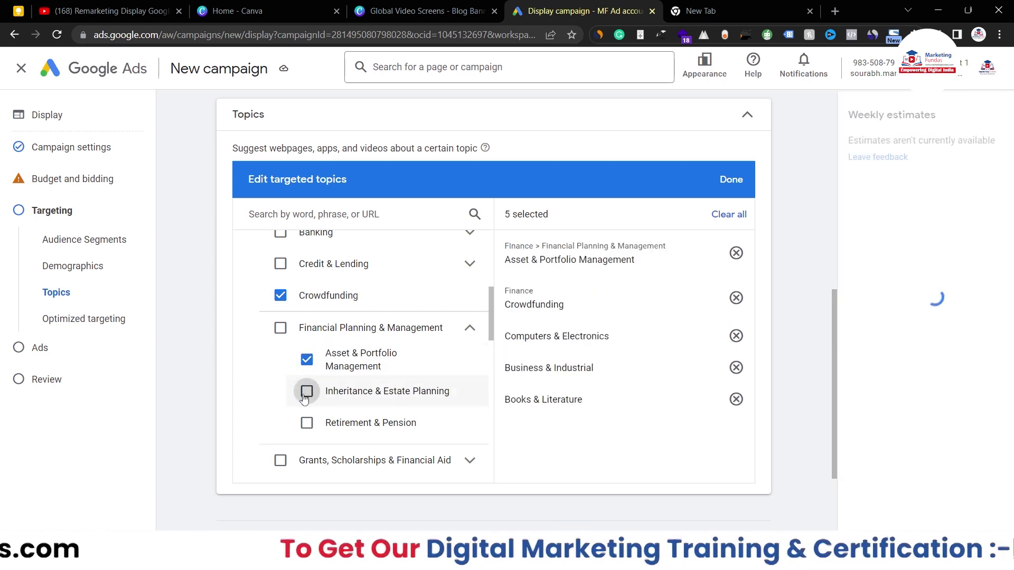
click(307, 391)
click(306, 423)
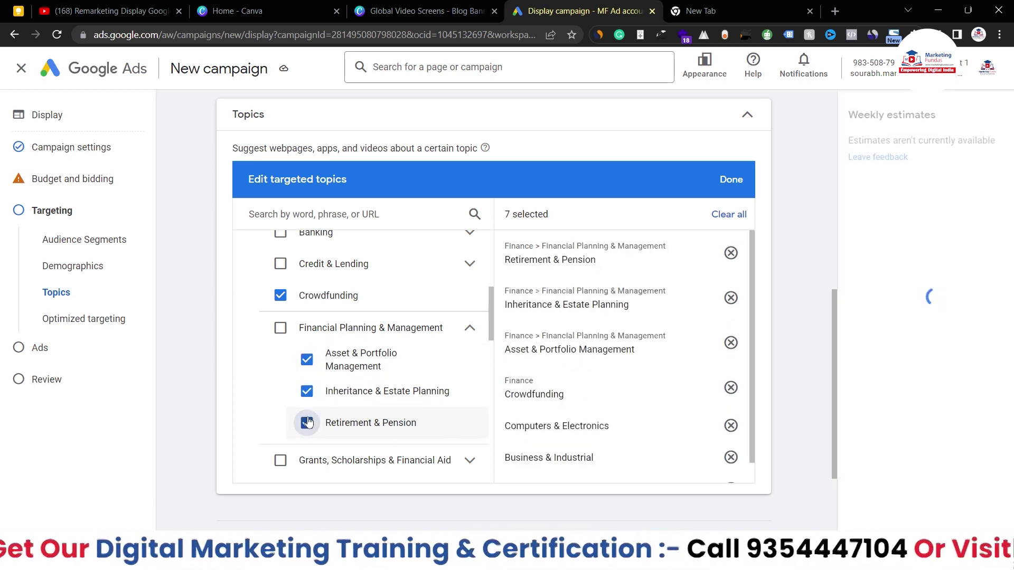
scroll(356, 305, up, 4)
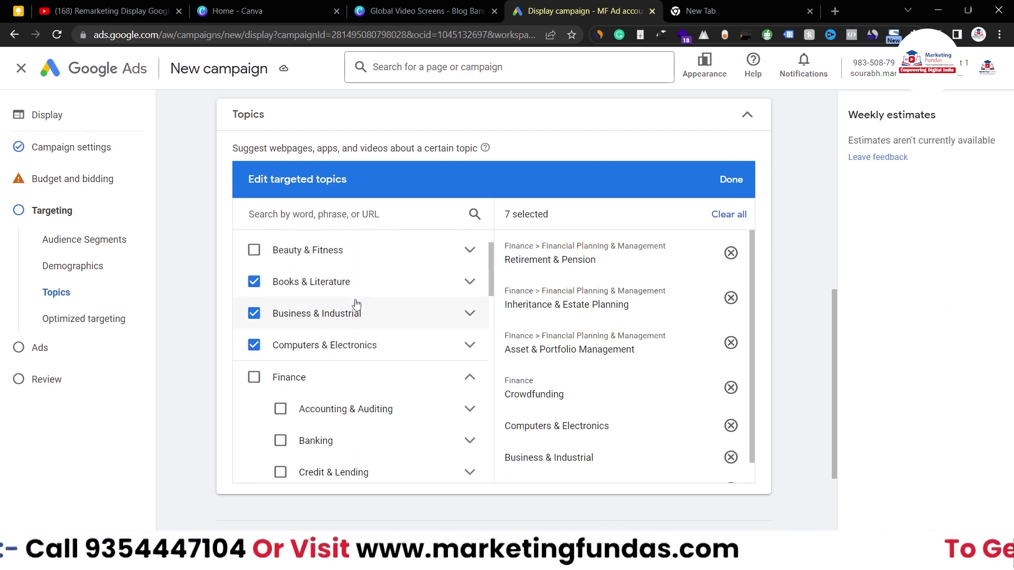
scroll(357, 305, up, 2)
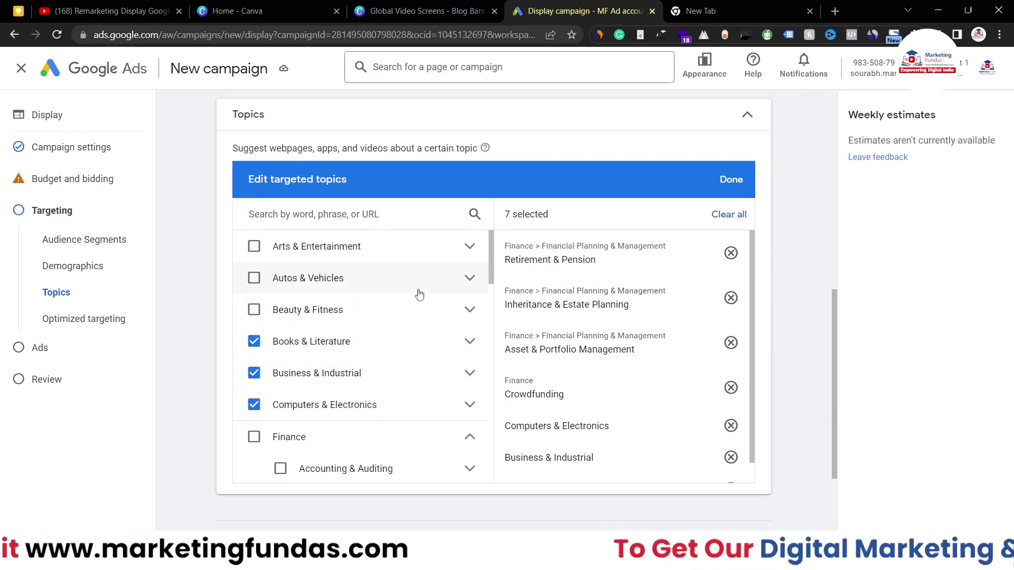
click(731, 179)
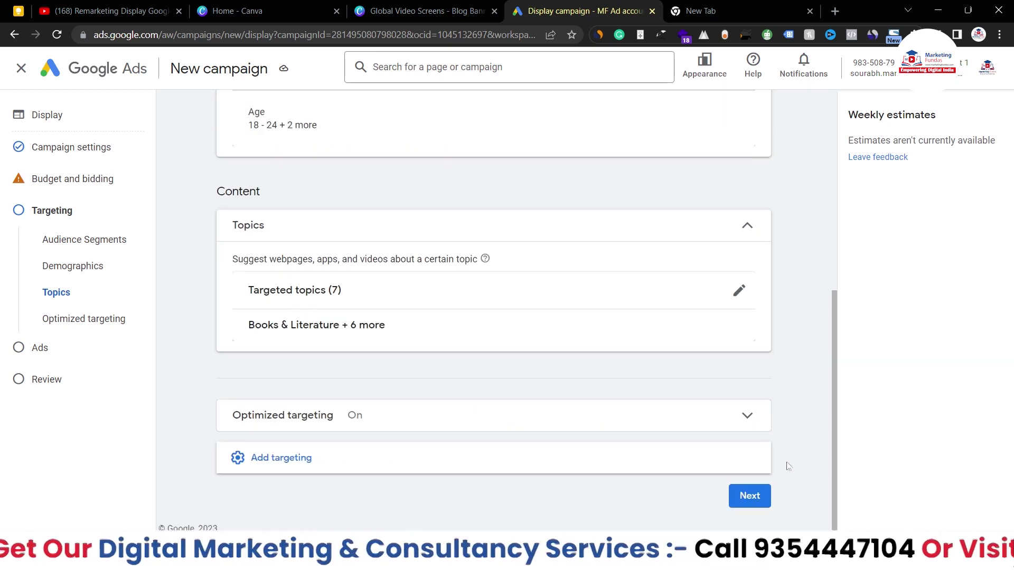
- Continue from targeting to ad creation and check the responsive display ad's final URL and business name
scroll(787, 475, up, 6)
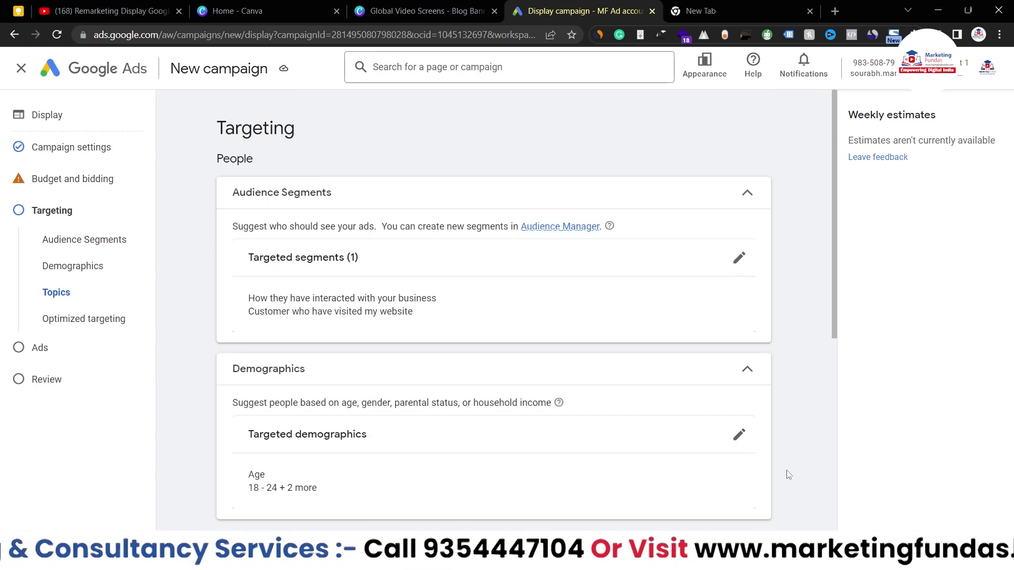
scroll(744, 341, down, 7)
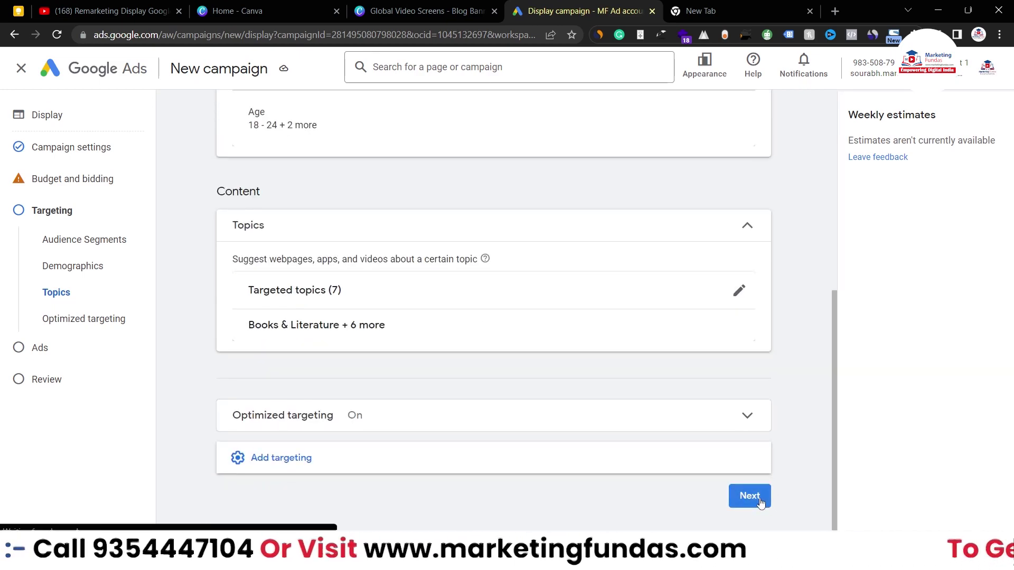
click(749, 496)
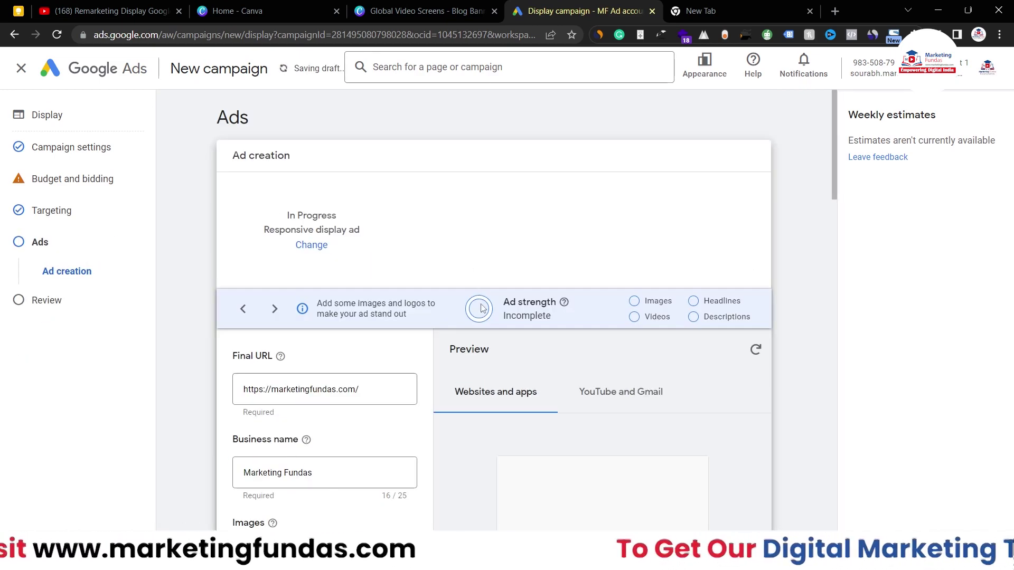
scroll(482, 309, down, 3)
scroll(483, 309, down, 1)
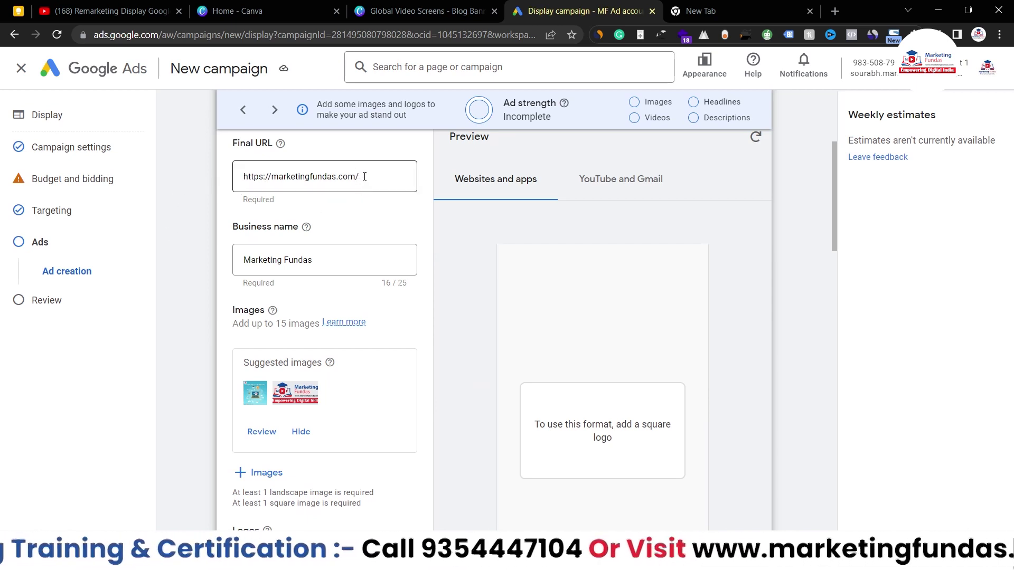
drag(364, 176, 235, 175)
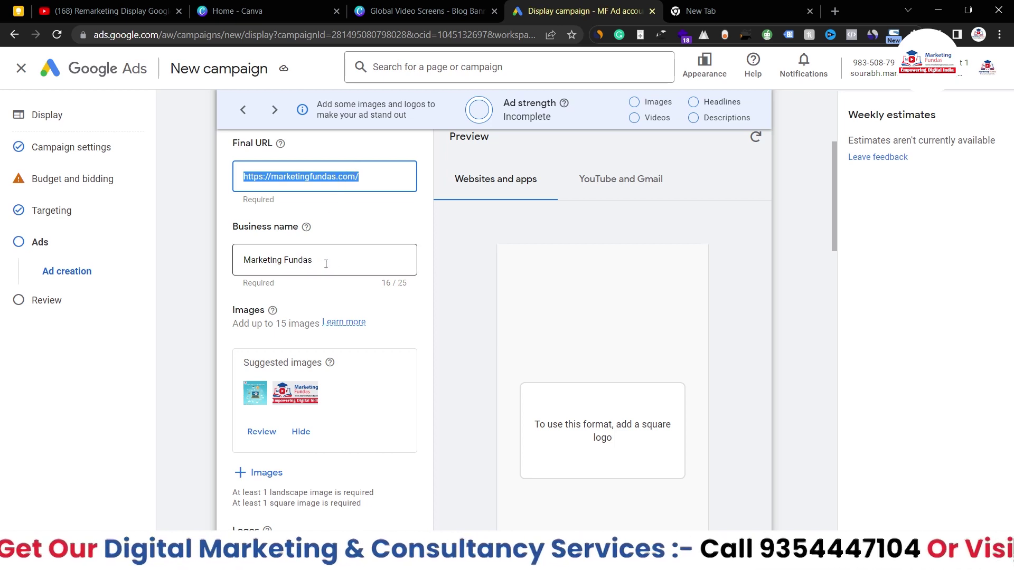
- Open the ad's image selection and select all images in the Recent assets group
scroll(326, 270, down, 1)
scroll(317, 306, down, 3)
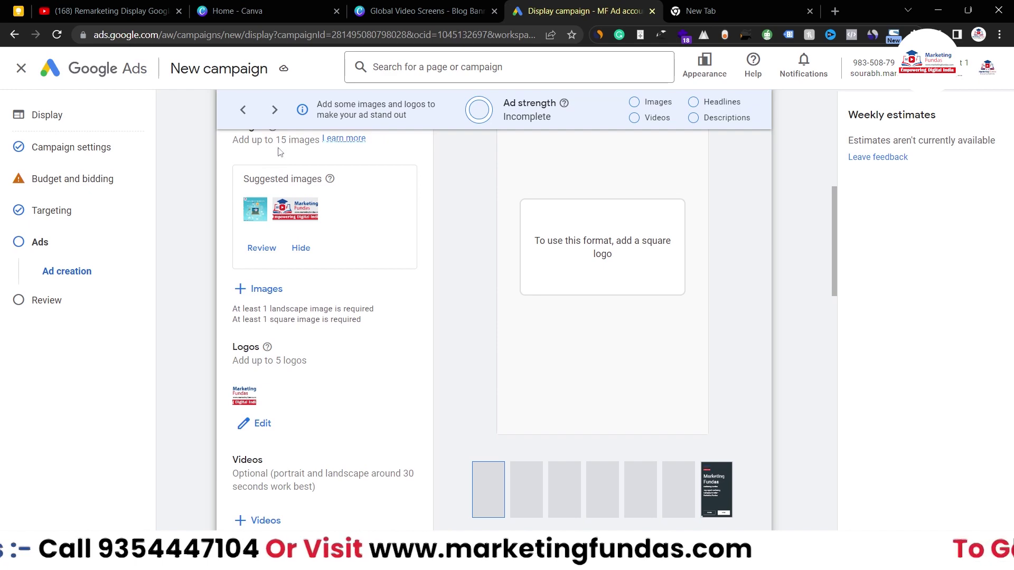
click(266, 291)
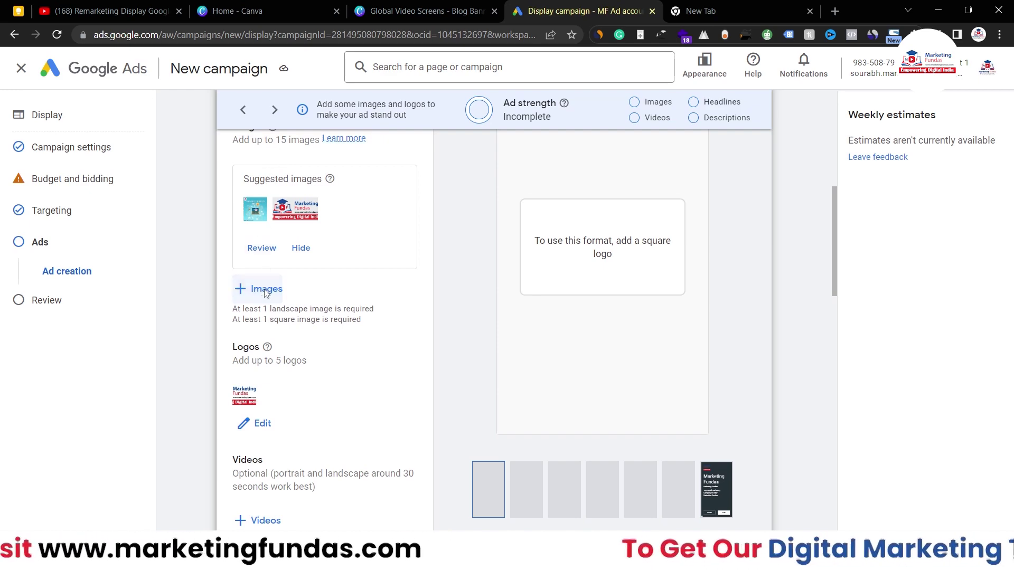
scroll(630, 370, down, 2)
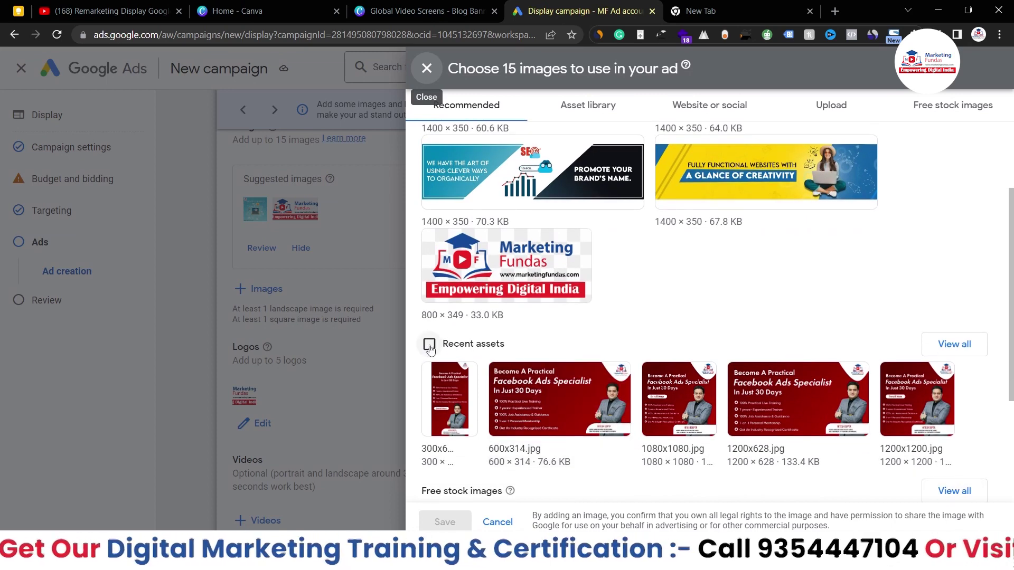
click(429, 344)
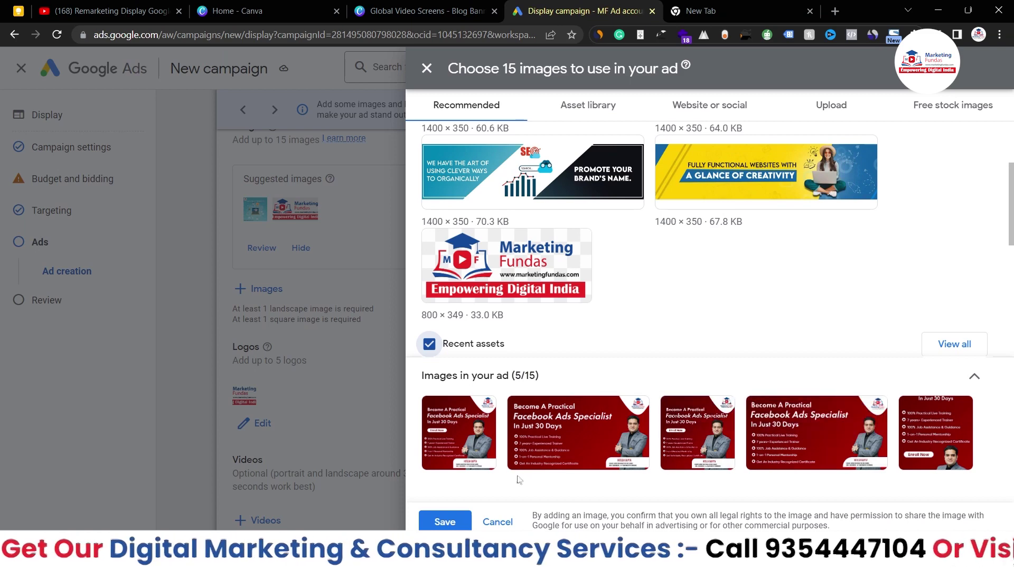
- Look at the upload and asset library image sources, and save the selected images to the ad
click(830, 101)
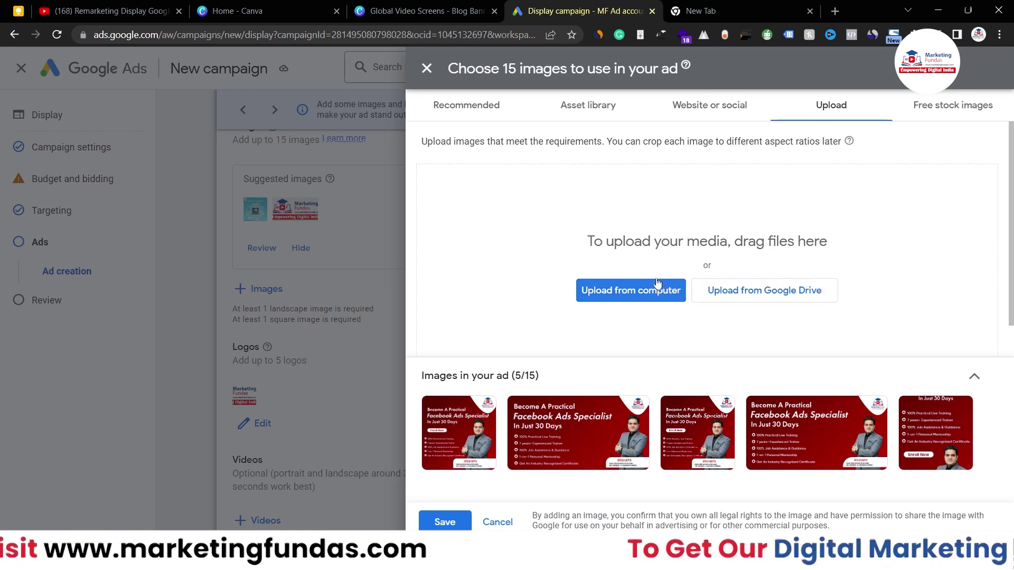
click(509, 111)
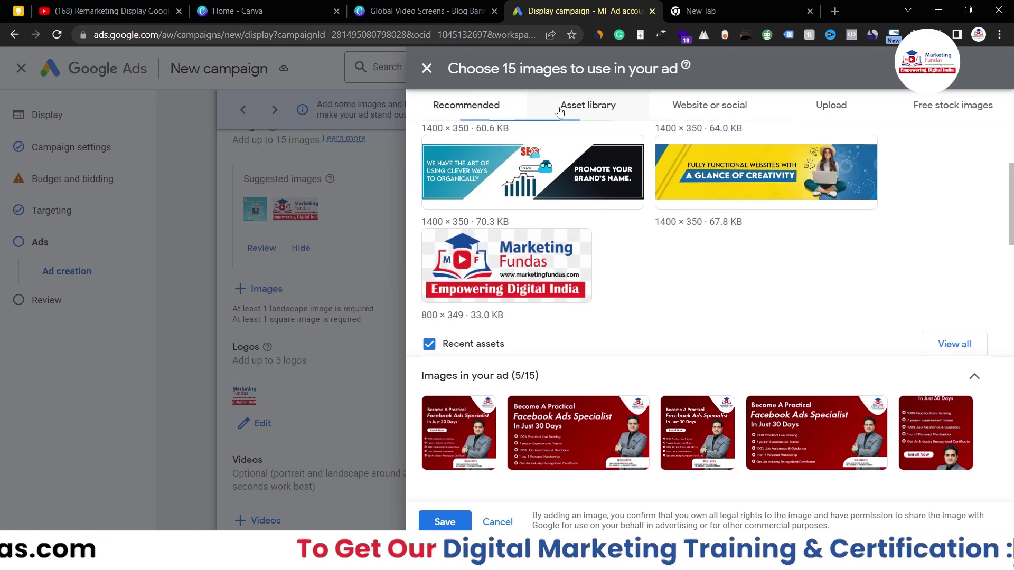
click(613, 114)
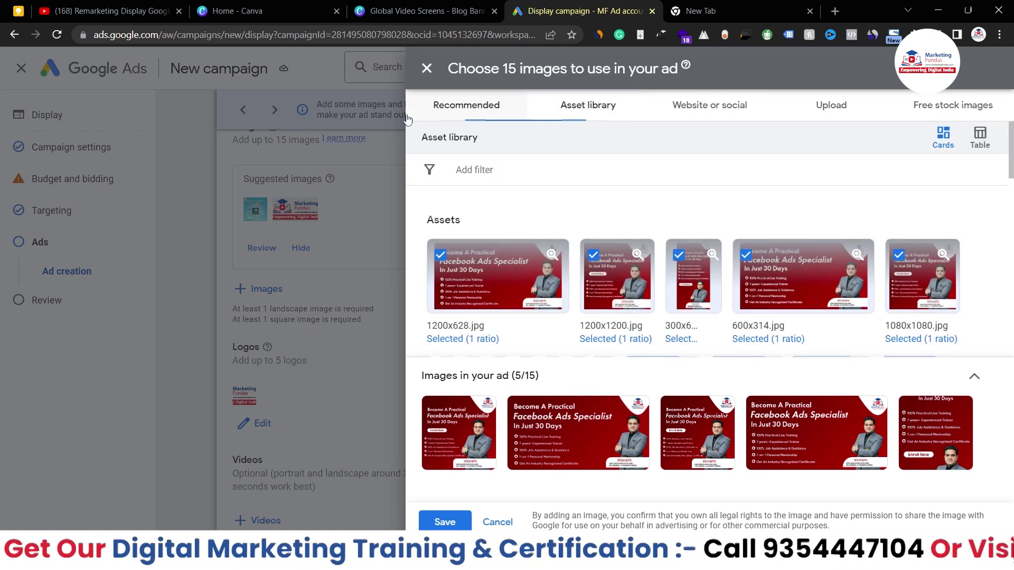
click(445, 106)
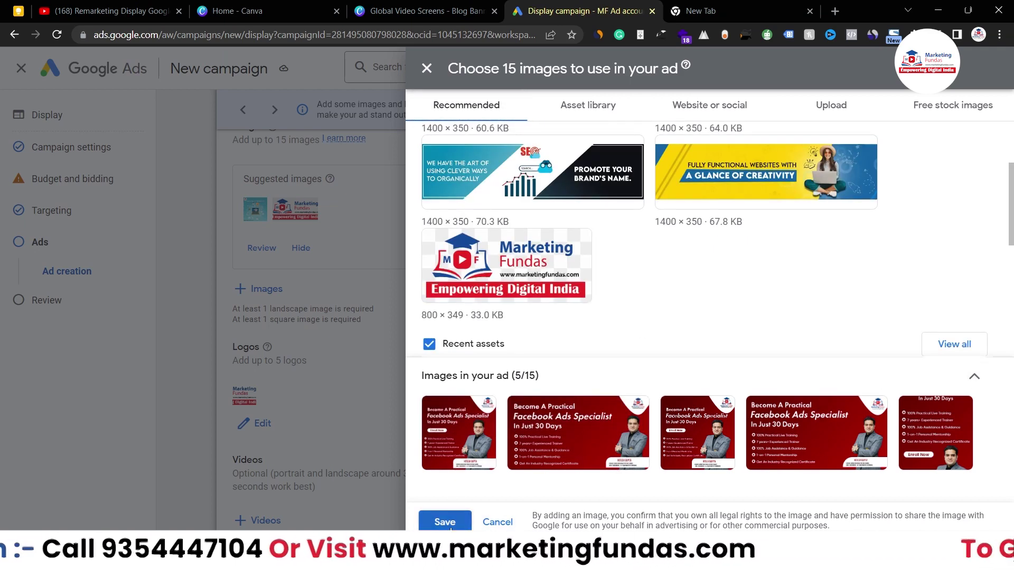
click(451, 526)
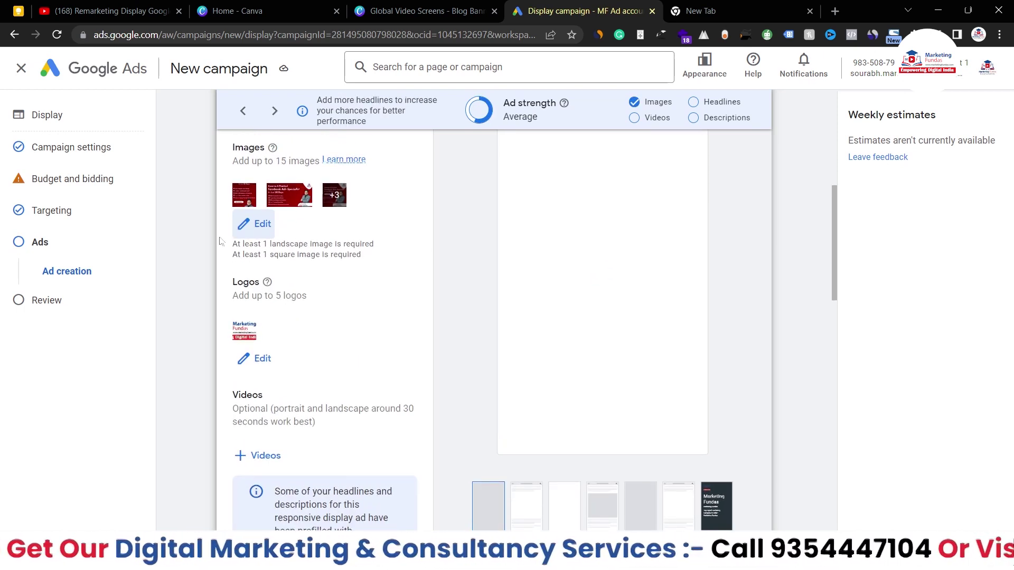
- Select the 1:28 Practical Digital Marketing Course for Freshers video for the ad and open the YouTube video search
scroll(272, 248, down, 3)
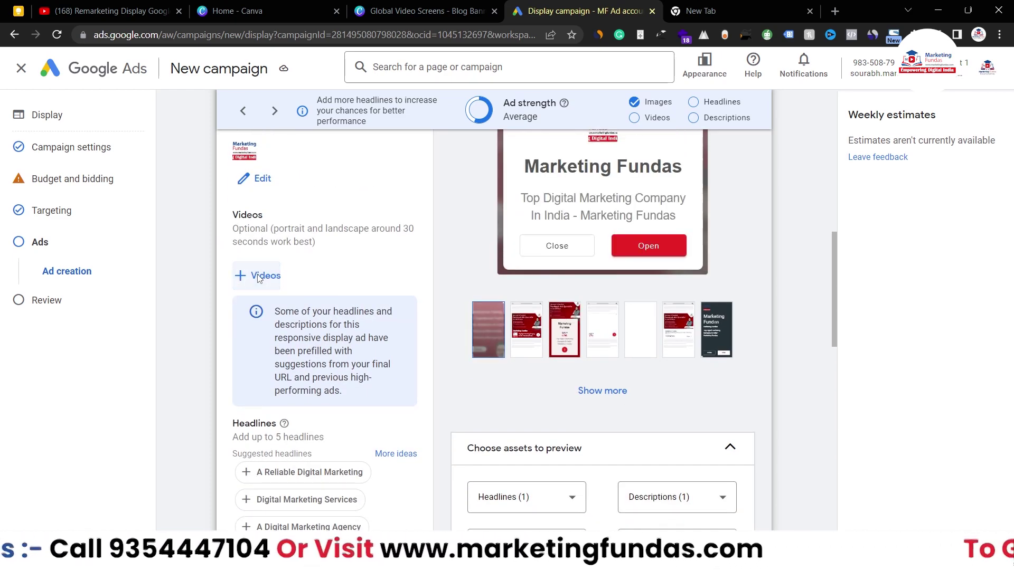
click(258, 277)
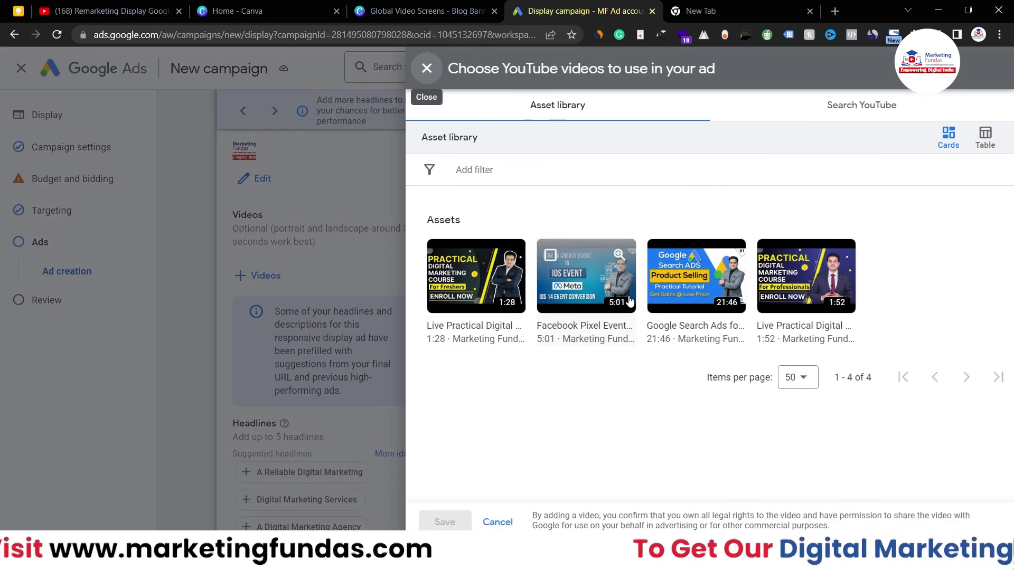
click(444, 260)
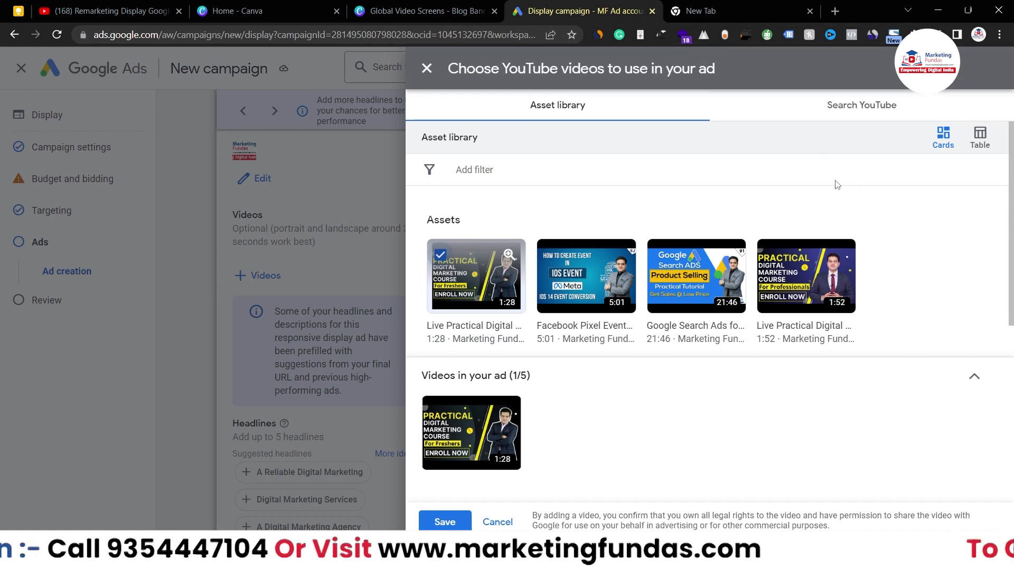
click(811, 111)
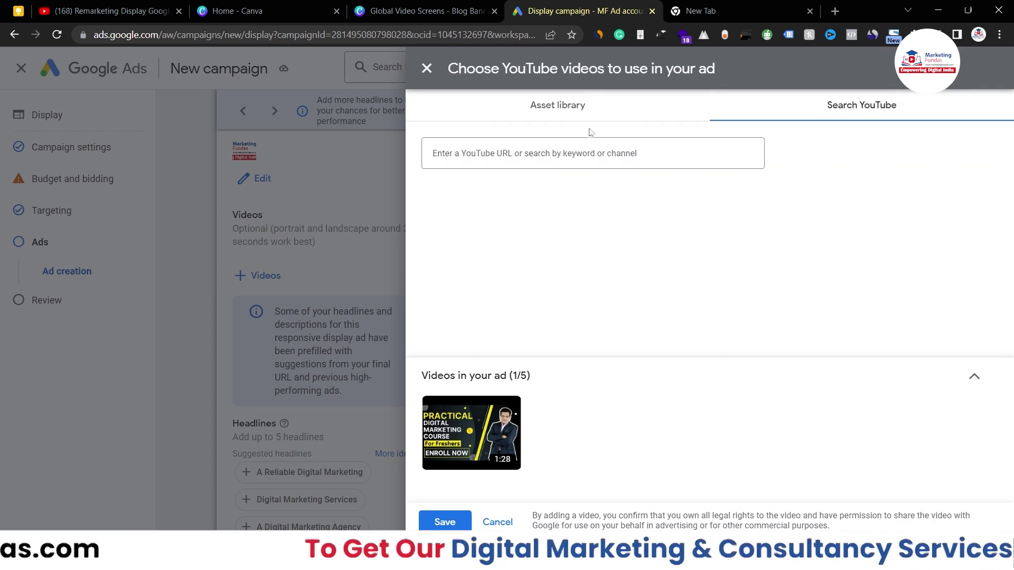